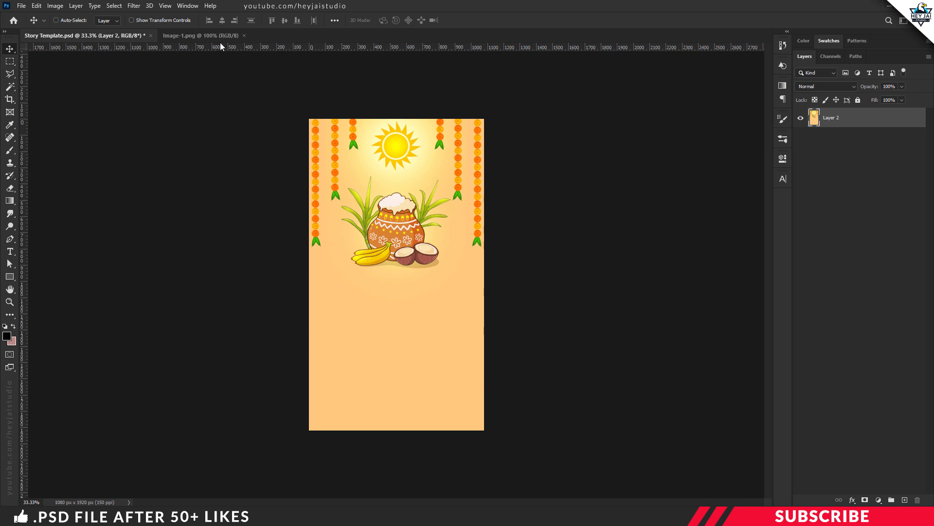
# Bring the mandala from Image-1.png into the story template, close its document, and centre it horizontally below the pot illustration.
pyautogui.moveTo(362, 214); pyautogui.dragTo(518, 410)
pyautogui.click(488, 71)
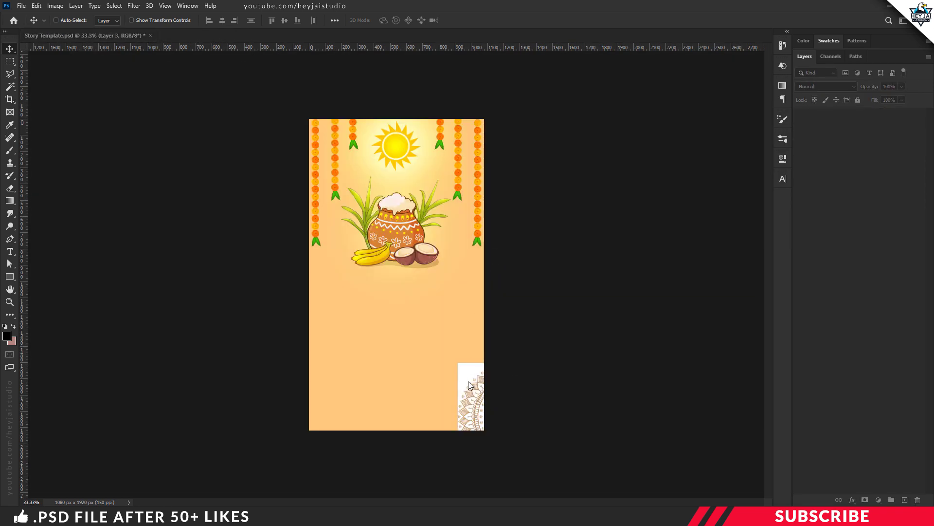
pyautogui.moveTo(468, 390); pyautogui.dragTo(354, 317)
pyautogui.moveTo(406, 345); pyautogui.dragTo(407, 335)
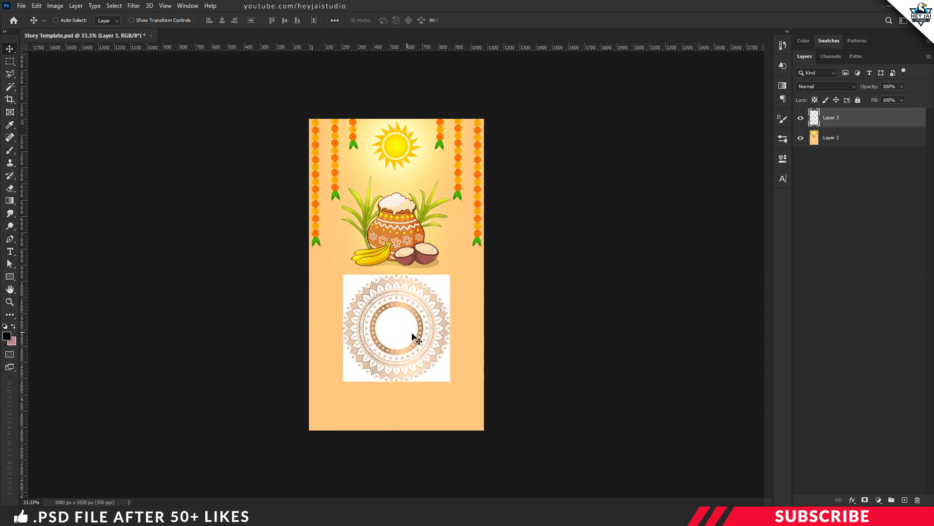
pyautogui.hotkey('ctrl', ';')
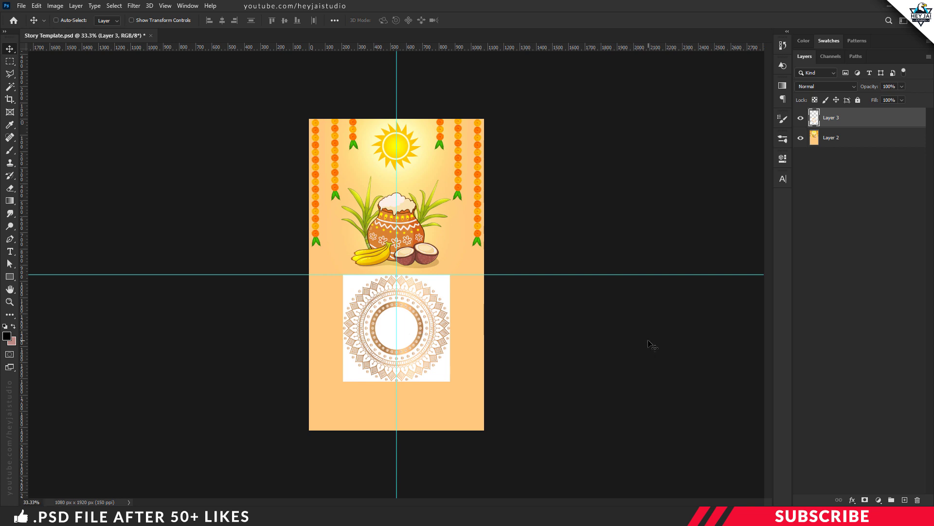
pyautogui.hotkey('ctrl', ';')
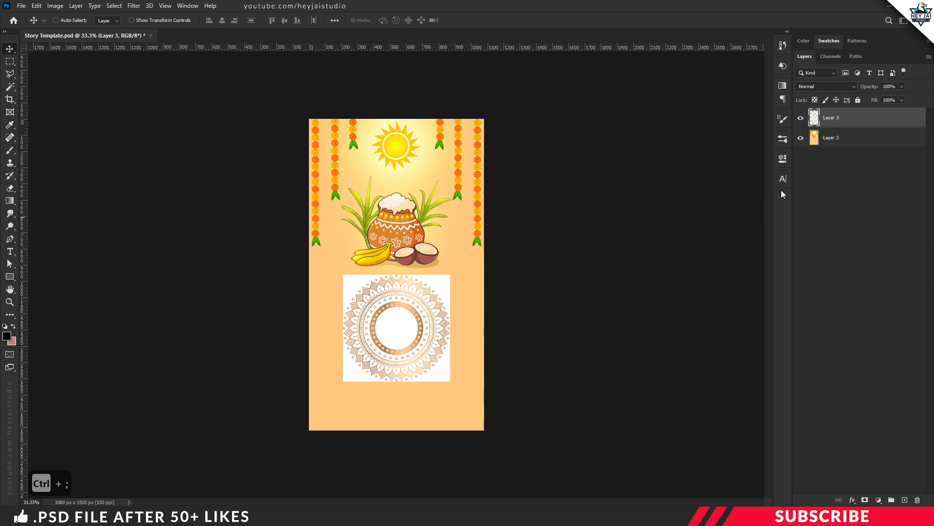
# Set the mandala layer's blend mode to Multiply.
pyautogui.click(842, 89)
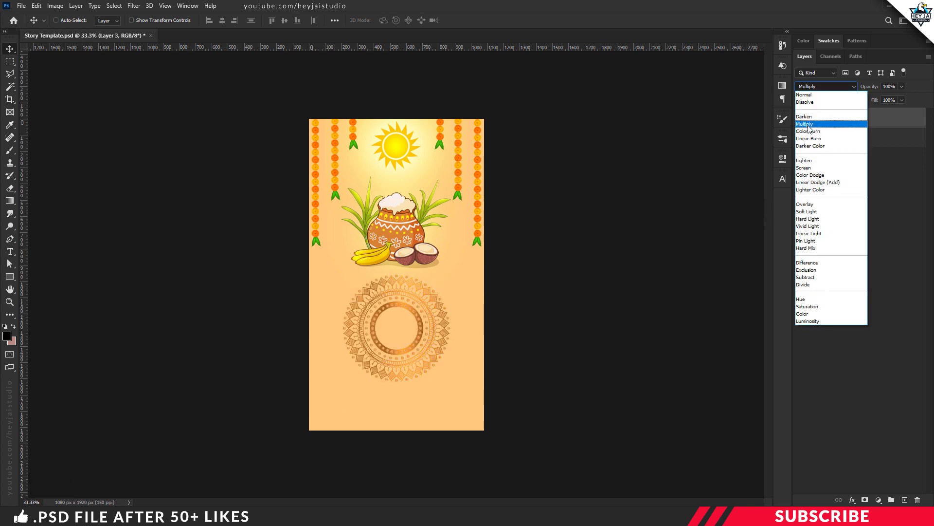
pyautogui.click(805, 124)
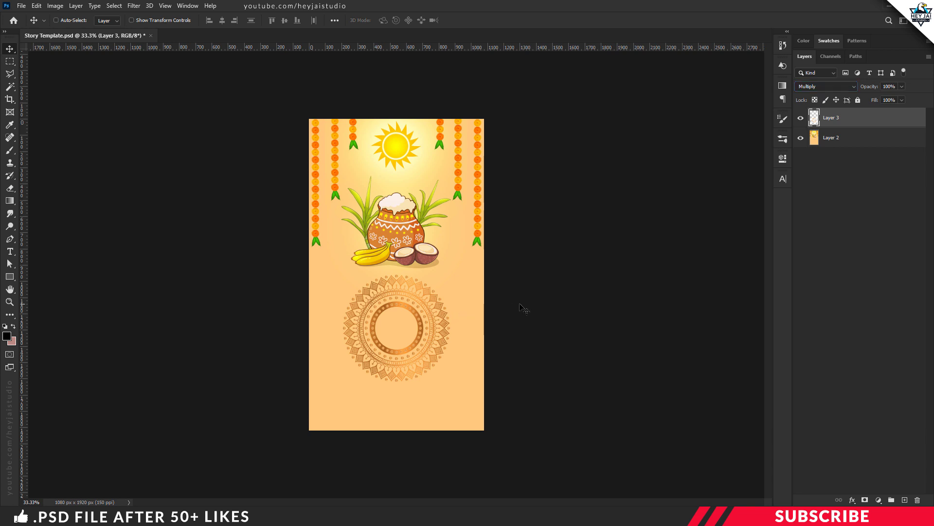
pyautogui.press('Return')
# On a new layer, draw a black circle about 436 px wide over the mandala with the Ellipse tool and no stroke.
pyautogui.hotkey('ctrl', '=')
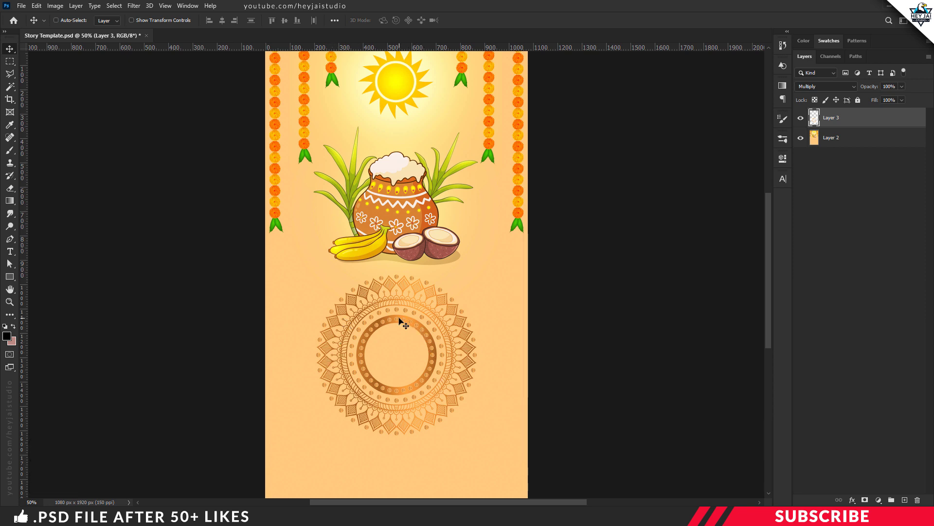
pyautogui.click(905, 500)
pyautogui.click(11, 340)
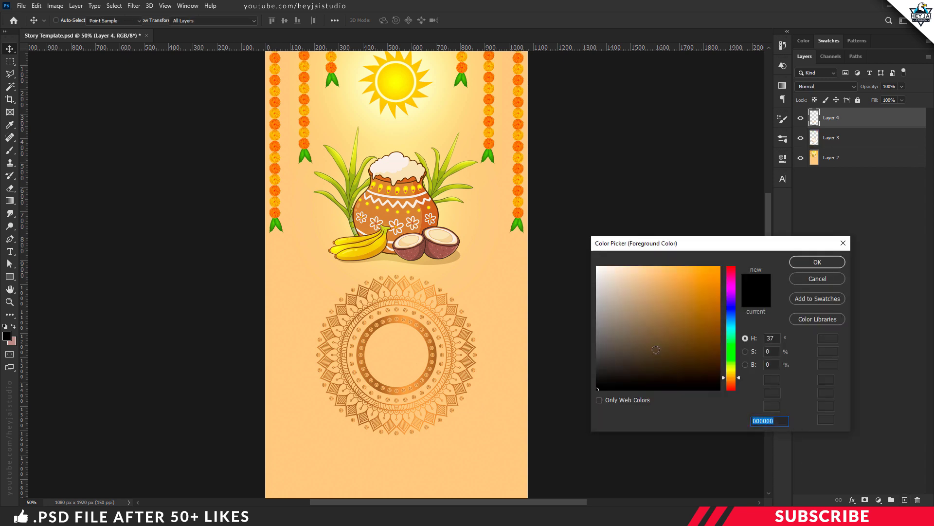
pyautogui.click(807, 265)
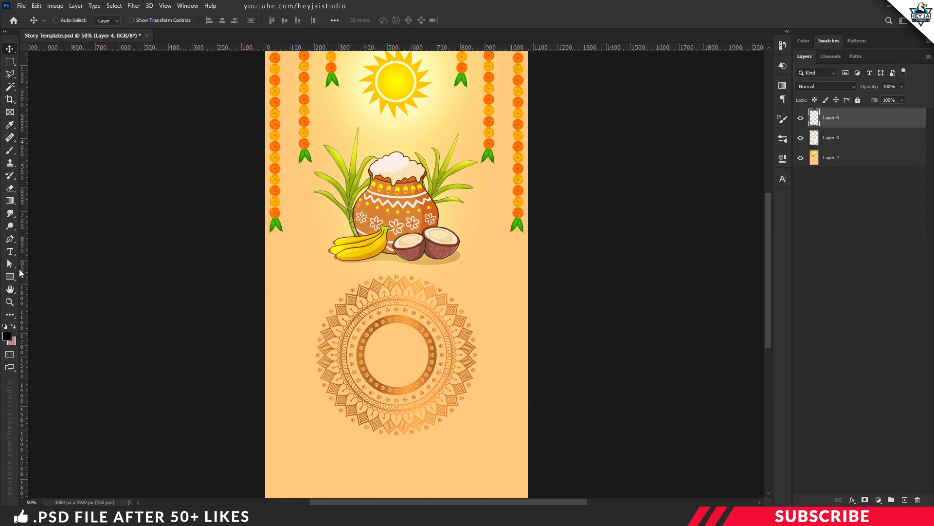
pyautogui.click(9, 277)
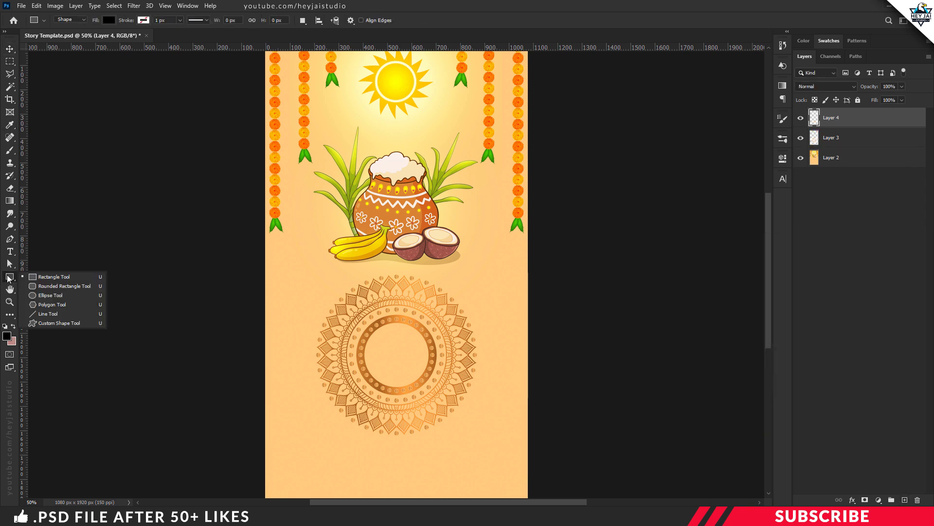
pyautogui.click(54, 296)
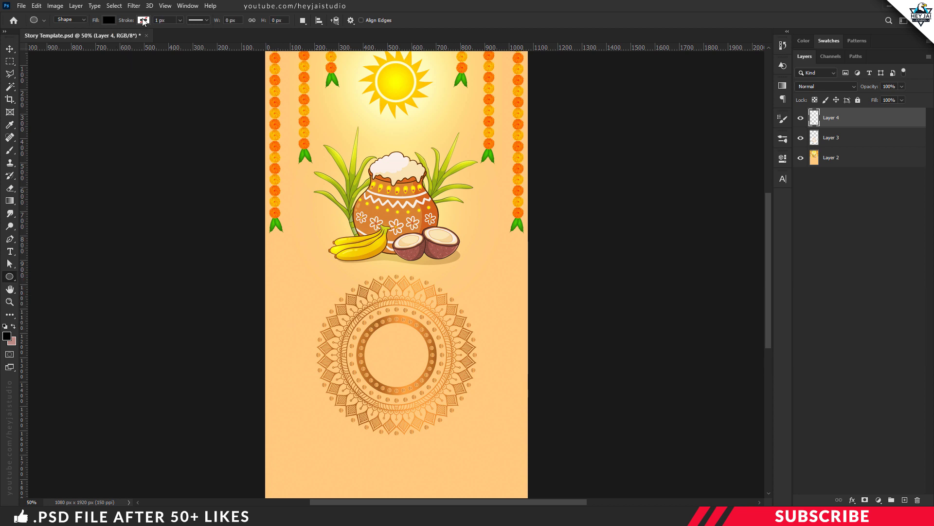
pyautogui.press('u')
pyautogui.moveTo(366, 315); pyautogui.dragTo(467, 416)
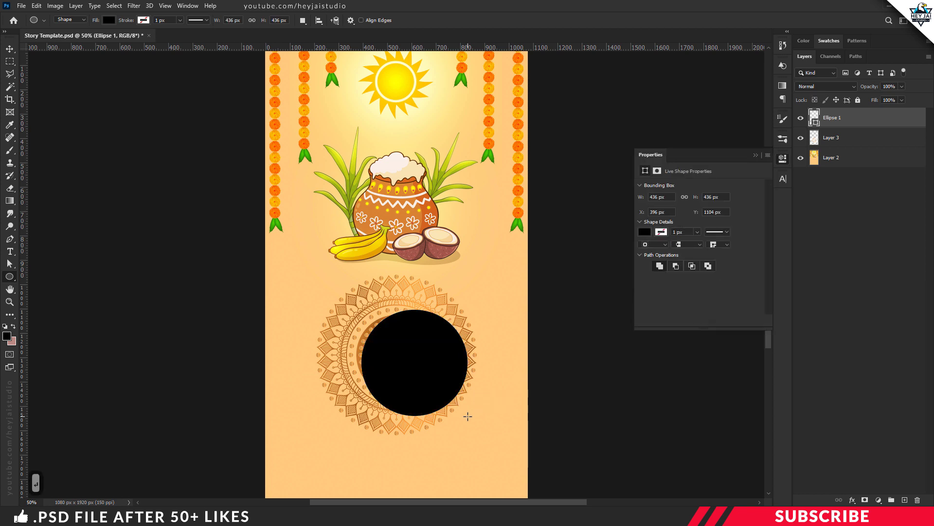
# Move the black circle to the centre of the mandala.
pyautogui.press('v')
pyautogui.moveTo(446, 378); pyautogui.dragTo(425, 360)
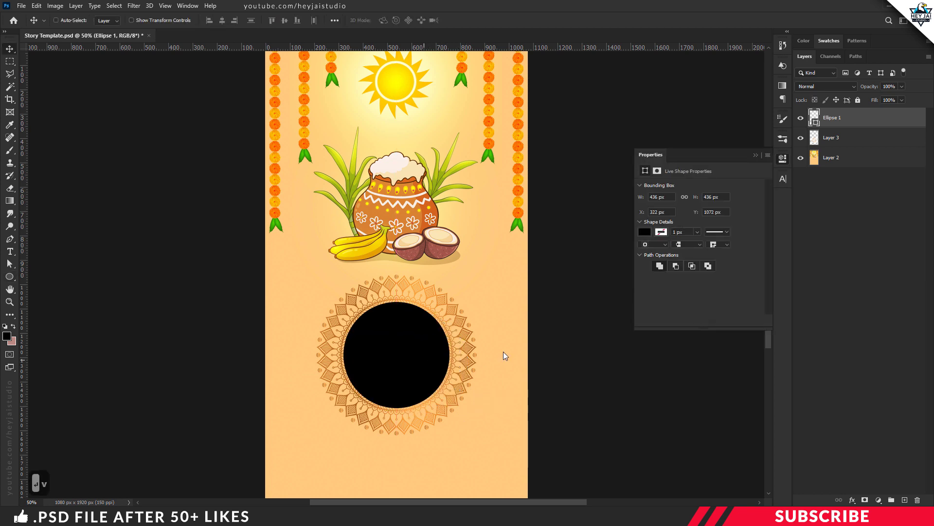
pyautogui.hotkey('ctrl', '=')
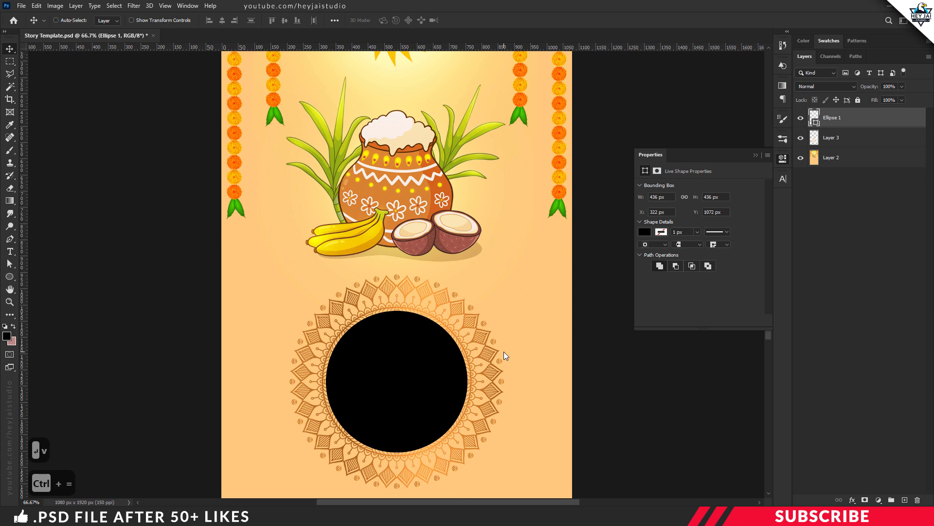
pyautogui.hotkey('ctrl', '-')
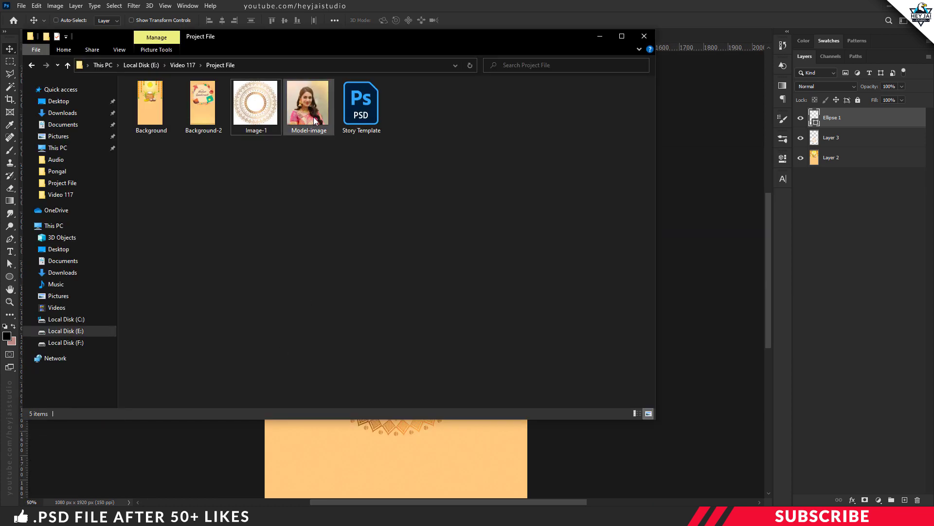
# Open Model-image from the Project File folder in Photoshop.
pyautogui.rightClick(314, 118)
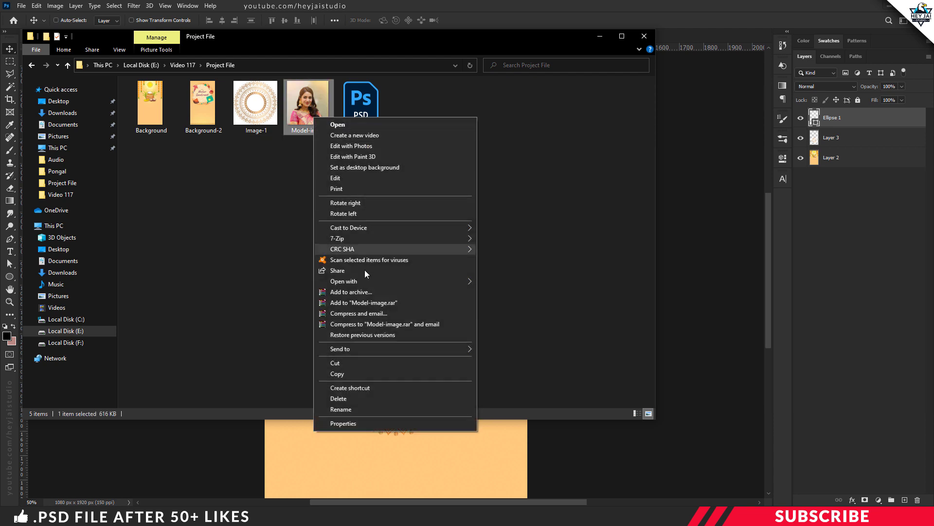
pyautogui.moveTo(359, 282)
pyautogui.click(487, 281)
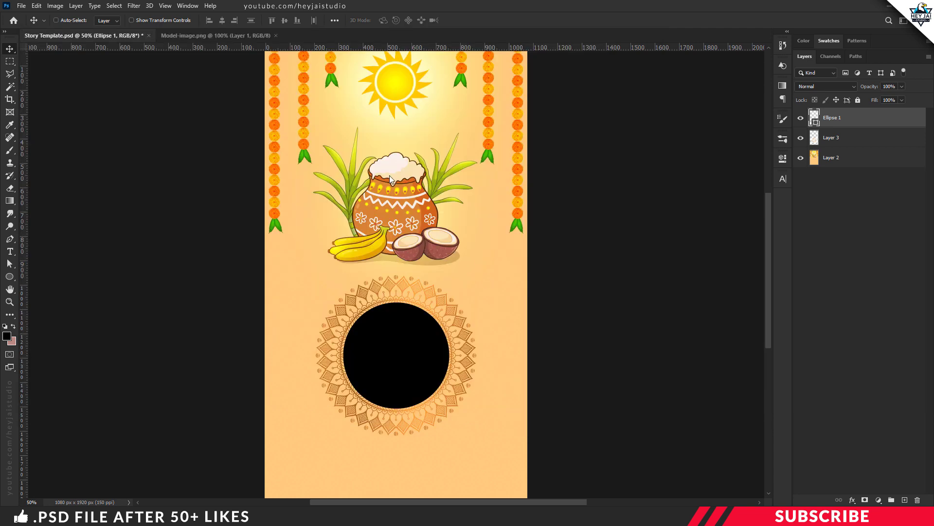
# Bring the model photo into the story template, close its document, and position the photo over the black circle.
pyautogui.moveTo(249, 34); pyautogui.dragTo(258, 60)
pyautogui.moveTo(356, 173); pyautogui.dragTo(491, 264)
pyautogui.click(455, 58)
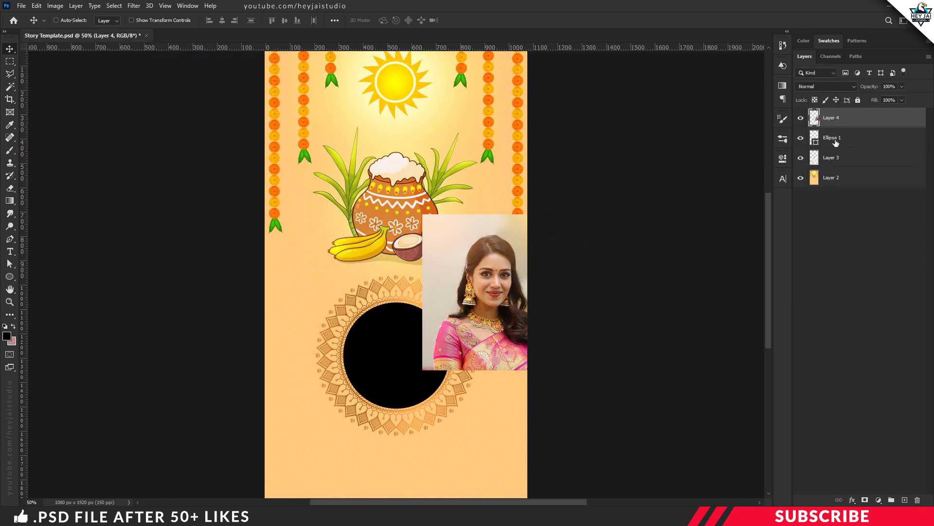
pyautogui.moveTo(486, 292); pyautogui.dragTo(394, 355)
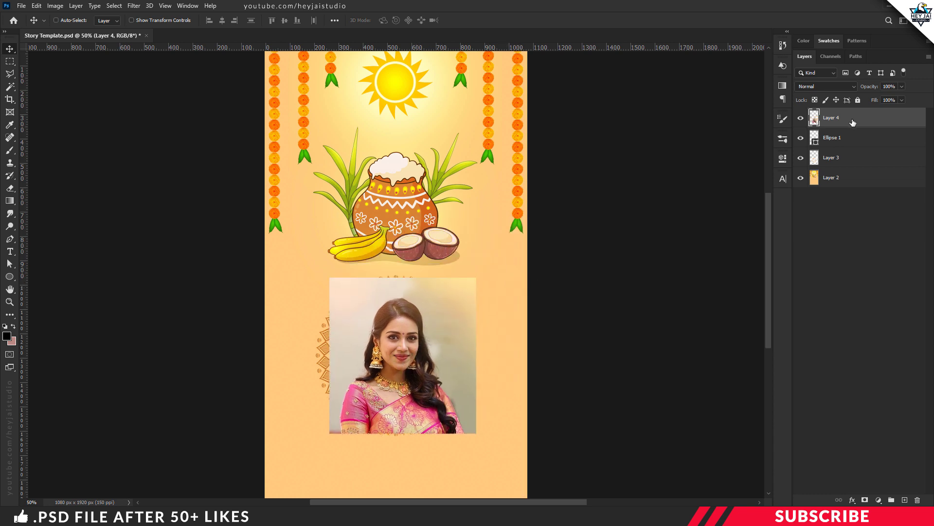
# Clip the model photo to the circle below it and scale it down so the portrait fits inside.
pyautogui.rightClick(853, 122)
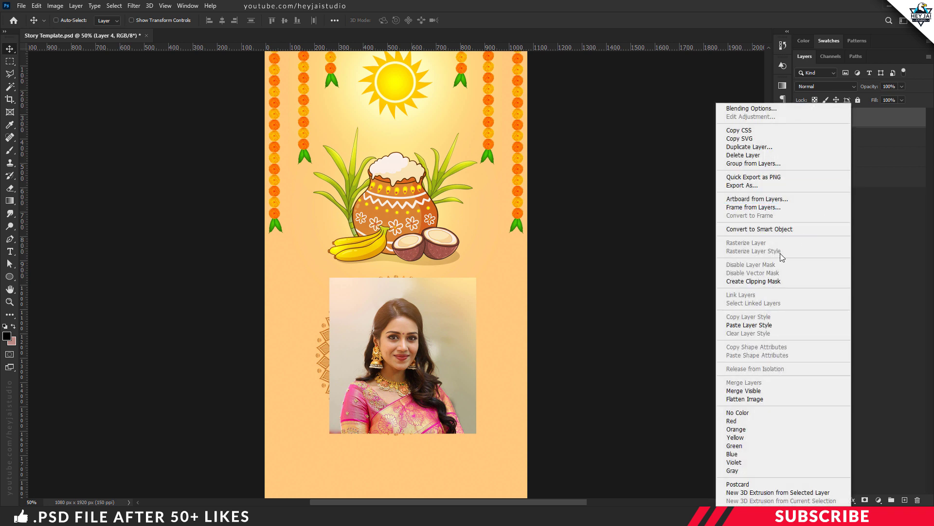
pyautogui.click(789, 282)
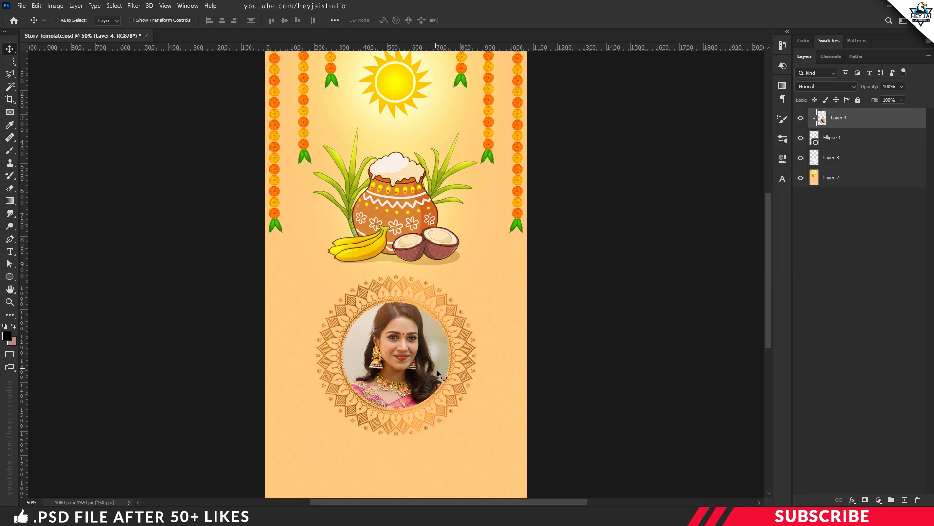
pyautogui.hotkey('ctrl', 't')
pyautogui.moveTo(476, 432); pyautogui.dragTo(448, 403)
pyautogui.press('Return')
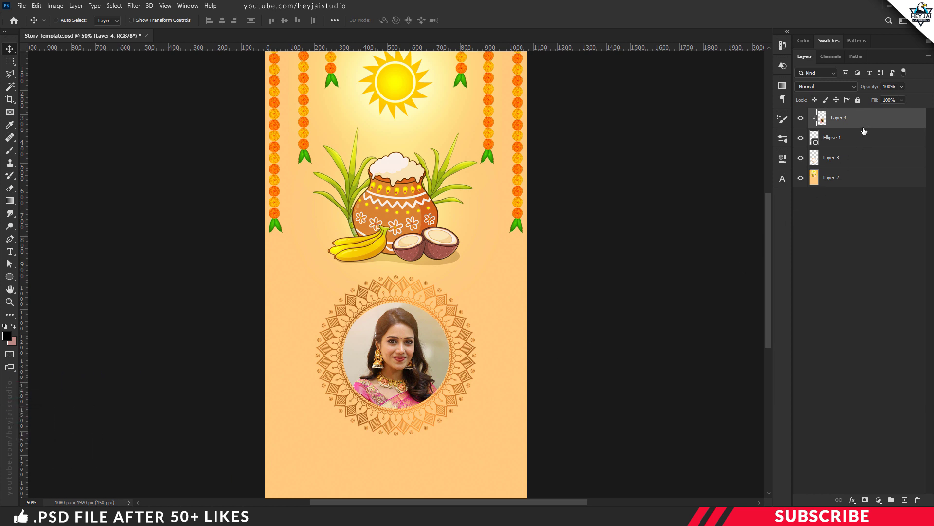
# Rename the bottom layer as Backgound and the mandala layer as Design.
pyautogui.click(851, 219)
pyautogui.click(833, 178)
pyautogui.doubleClick(833, 178)
pyautogui.write('Backgound')
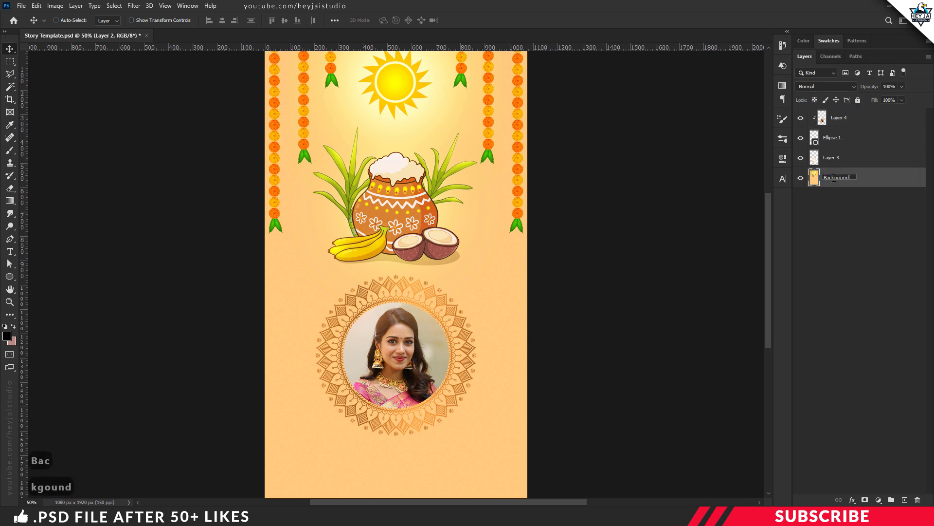
pyautogui.press('Return')
pyautogui.doubleClick(833, 157)
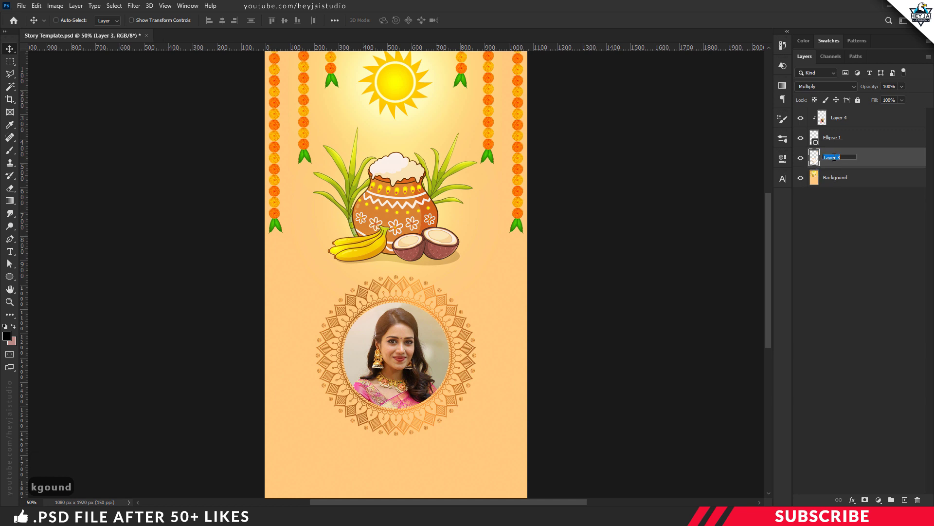
pyautogui.write('Designs')
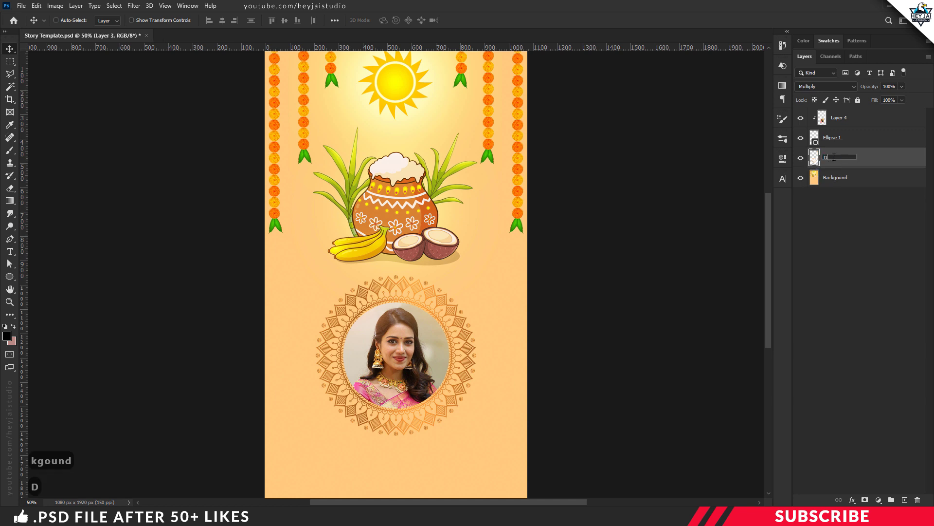
pyautogui.press('BackSpace')
pyautogui.click(874, 159)
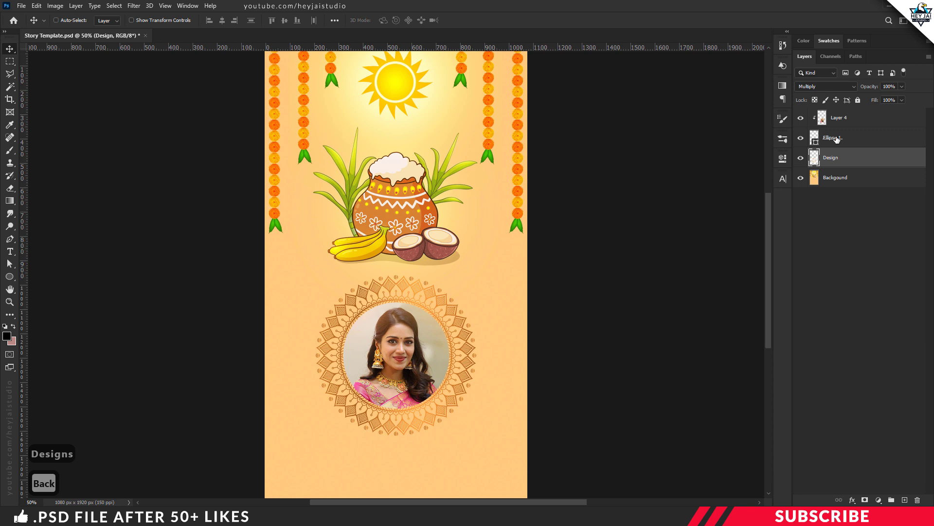
# Rename the circle layer as Shape and the model photo layer as Image.
pyautogui.doubleClick(837, 138)
pyautogui.write('Shape')
pyautogui.doubleClick(840, 118)
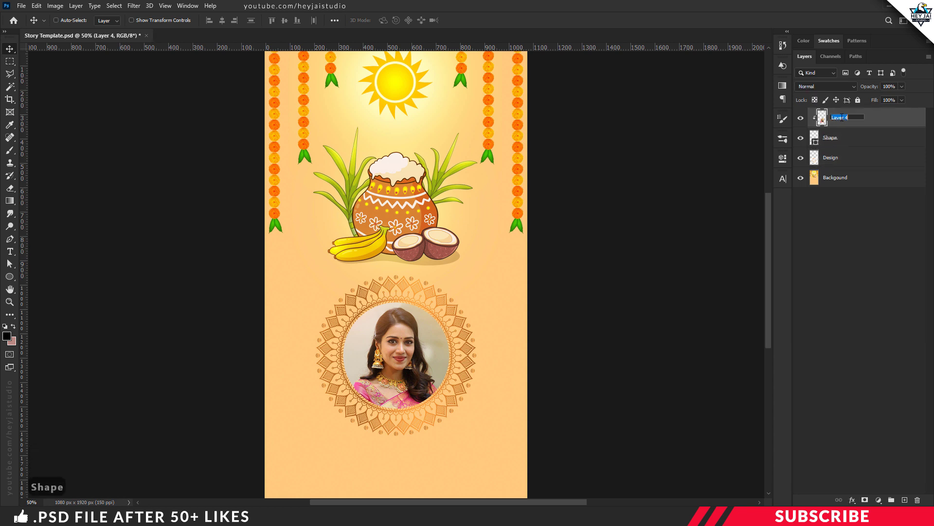
pyautogui.write('Image')
pyautogui.click(863, 122)
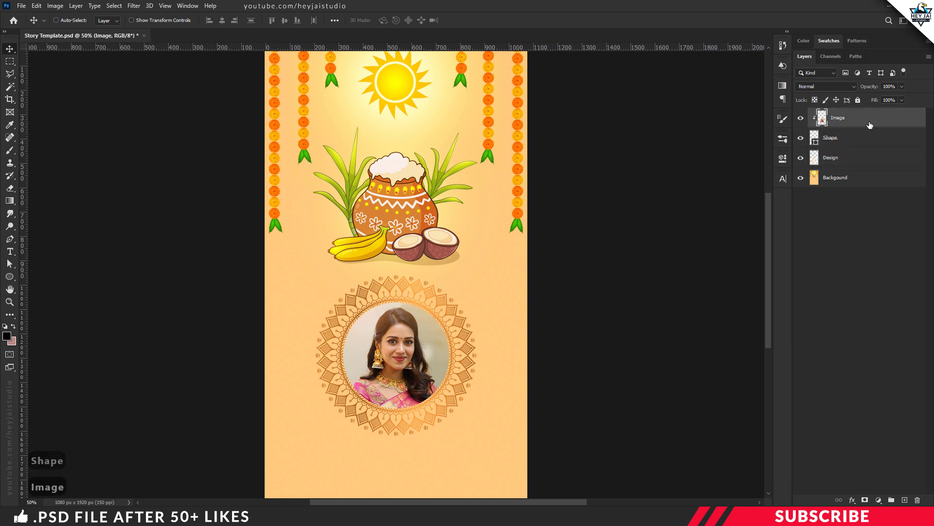
# Merge the Image and Shape layers into one layer.
pyautogui.click(861, 142)
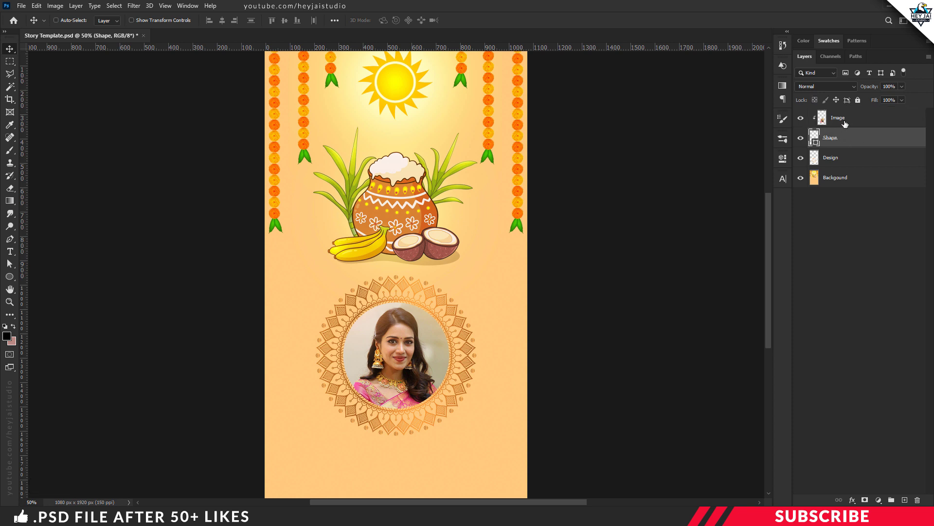
pyautogui.click(847, 120)
pyautogui.keyDown('shift'); pyautogui.click(847, 137); pyautogui.keyUp('shift')
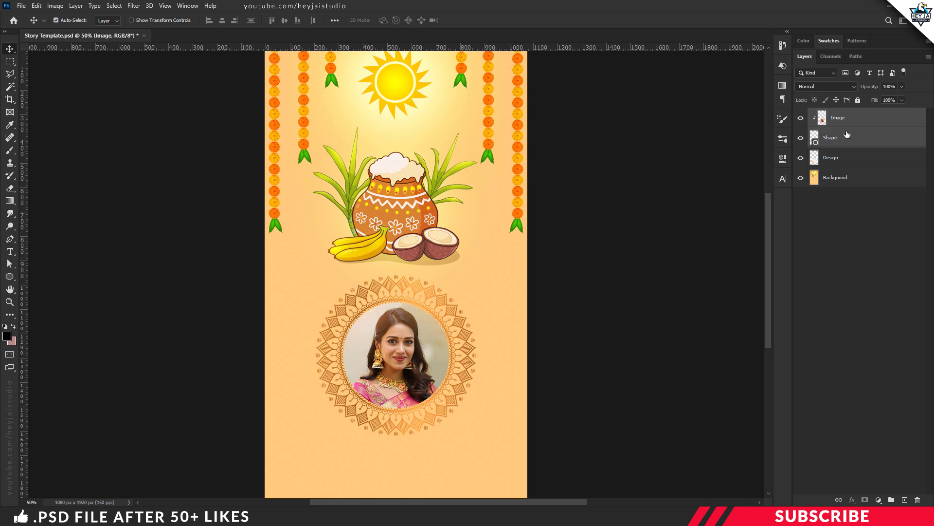
pyautogui.click(76, 6)
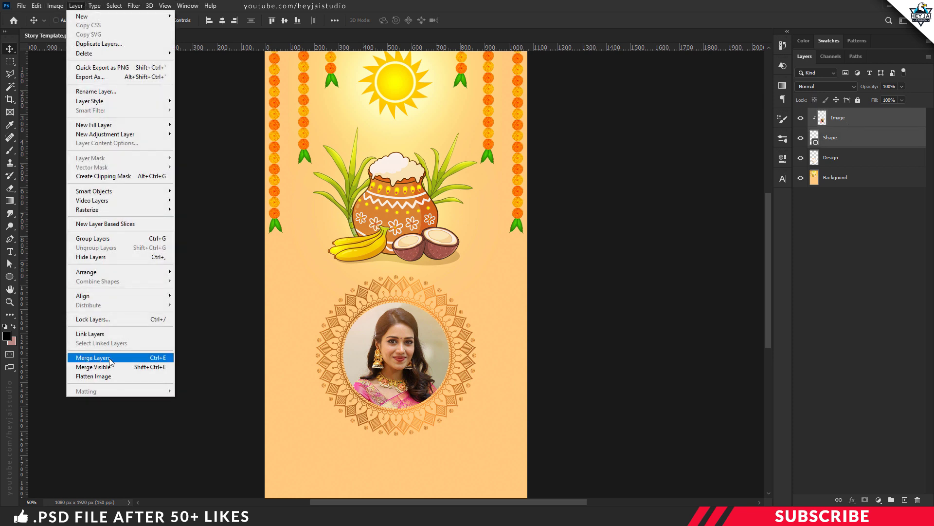
pyautogui.click(88, 358)
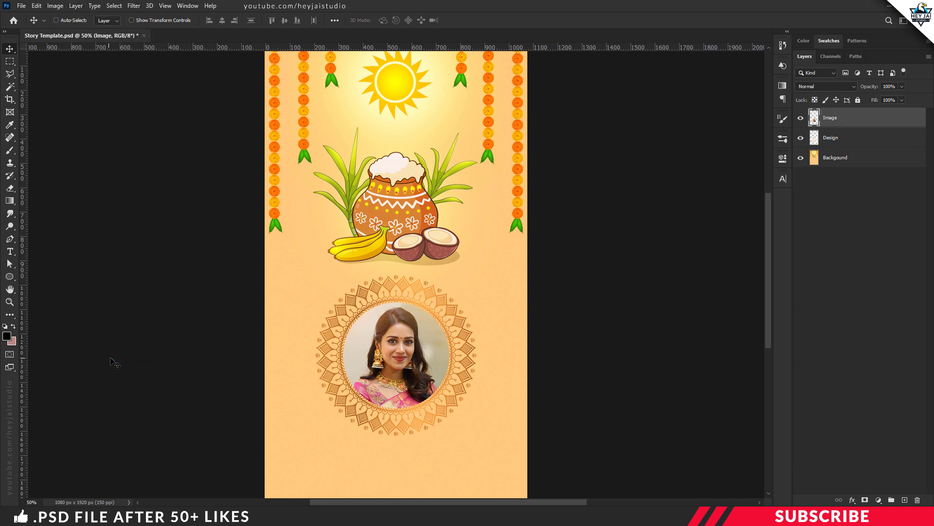
# Add a new layer above the Image layer and set the foreground colour to pink ff38ea.
pyautogui.click(904, 501)
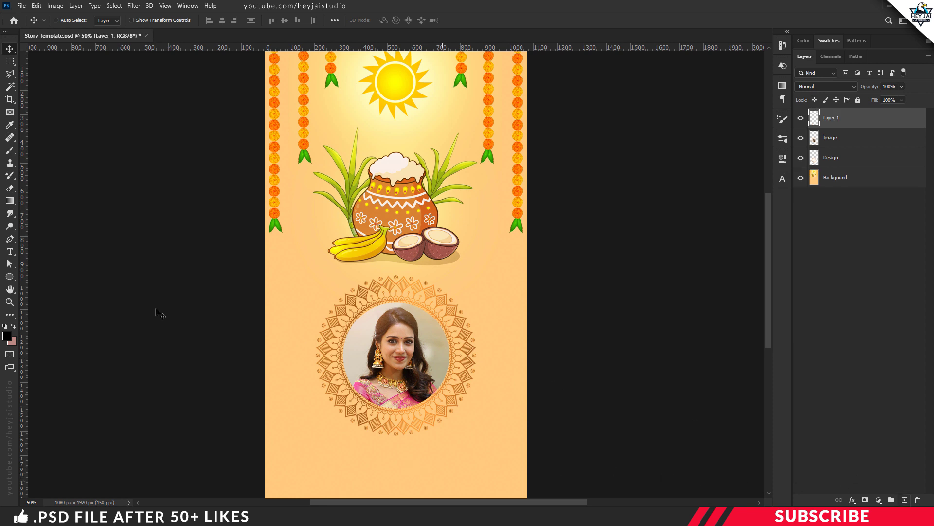
pyautogui.click(11, 337)
pyautogui.write('5b5b5b')
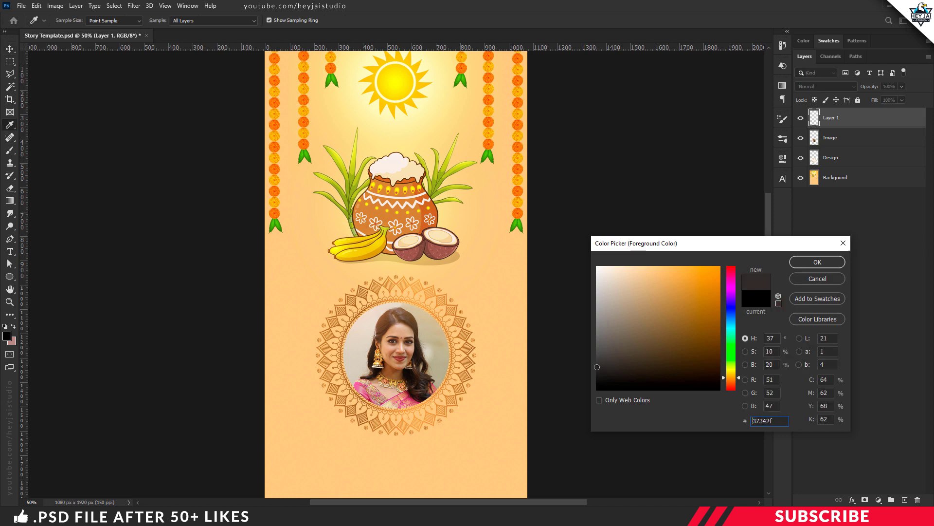
pyautogui.moveTo(692, 297); pyautogui.dragTo(688, 265)
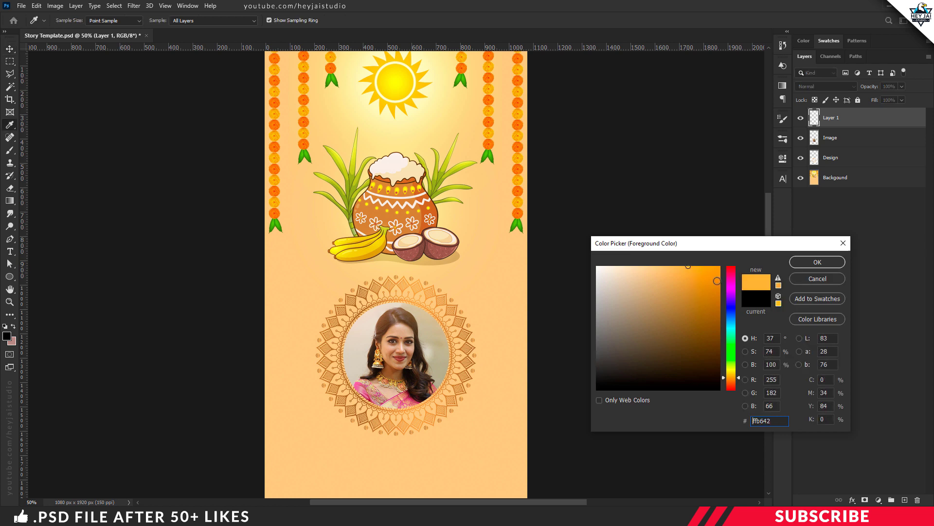
pyautogui.click(730, 285)
pyautogui.click(693, 266)
pyautogui.click(817, 262)
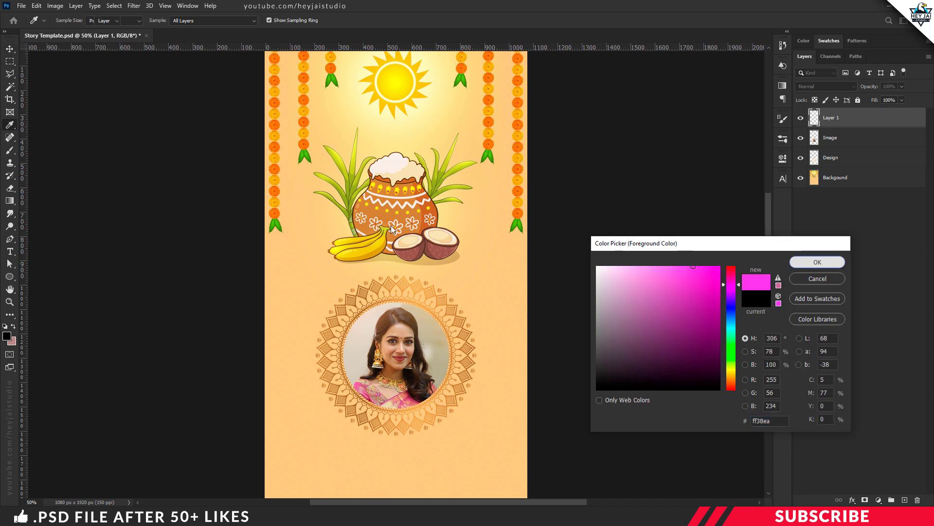
# Add the pink Tamil greeting "பொங்கல் நல்வாழ்த்துக்கள்" in two lines centred below the mandala and scale it to fit.
pyautogui.press('t')
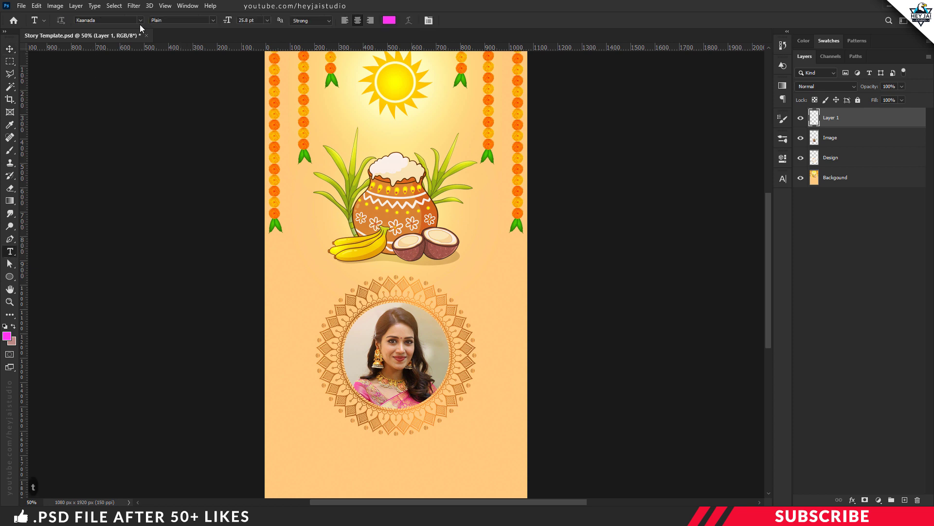
pyautogui.click(348, 462)
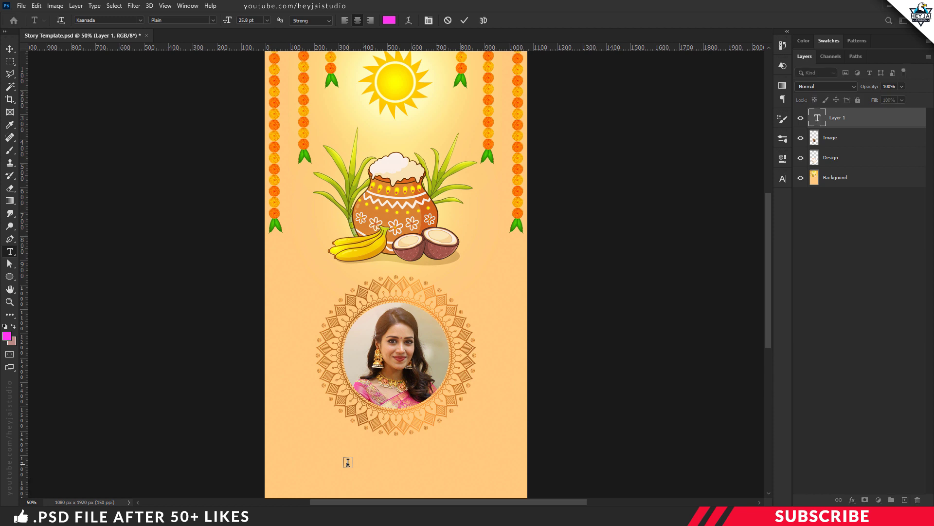
pyautogui.write('nghq;fy;')
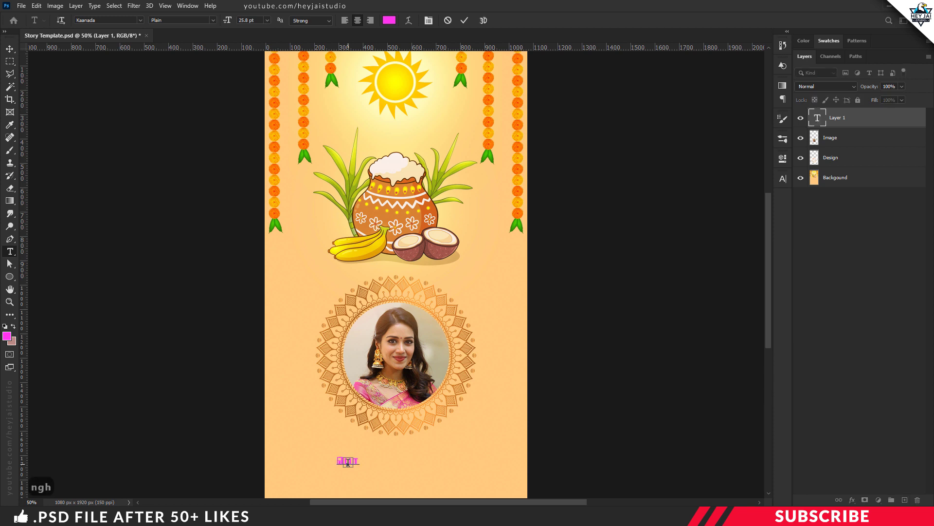
pyautogui.press('Return')
pyautogui.hotkey('ctrl', 't')
pyautogui.moveTo(374, 455); pyautogui.dragTo(426, 456)
pyautogui.scroll(-3, 544, 388)
pyautogui.moveTo(461, 410); pyautogui.dragTo(426, 421)
pyautogui.press('Return')
pyautogui.hotkey('ctrl', 'j')
pyautogui.press('v')
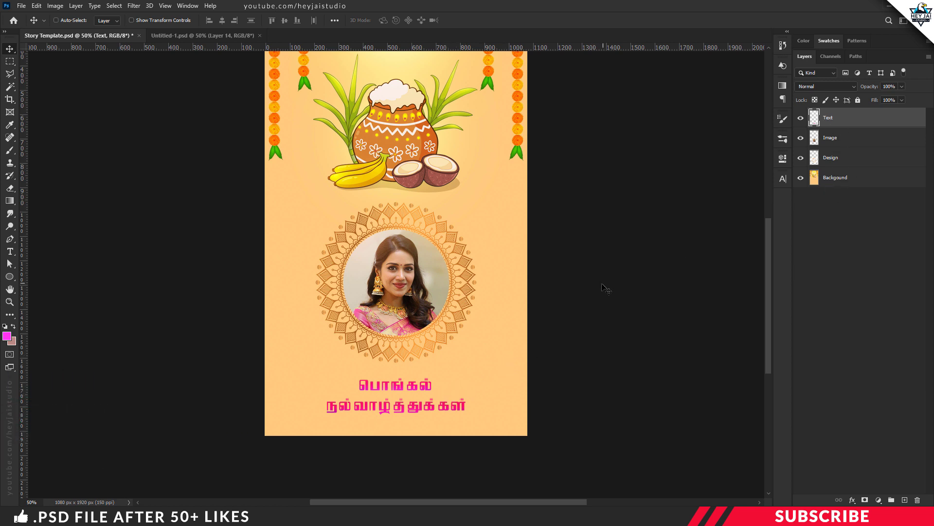
# Convert the Backgound layer and the Design layer each to a smart object.
pyautogui.click(840, 183)
pyautogui.rightClick(828, 183)
pyautogui.click(773, 230)
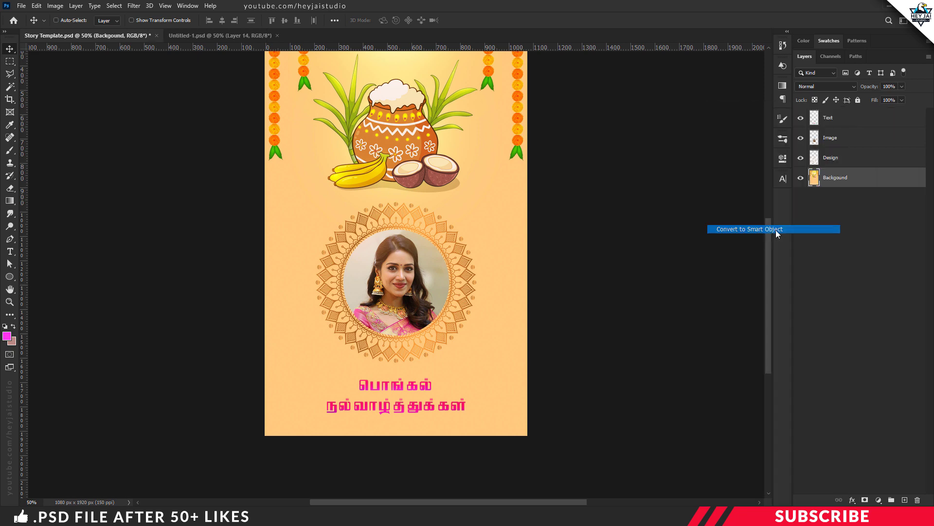
pyautogui.click(841, 157)
pyautogui.rightClick(840, 157)
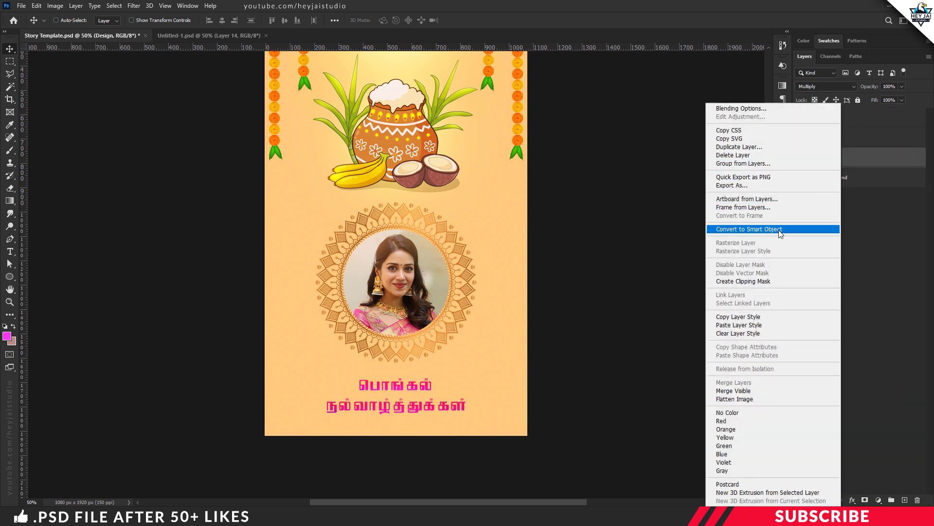
pyautogui.click(780, 231)
# Convert the Image layer and the Text layer each to a smart object.
pyautogui.click(834, 137)
pyautogui.rightClick(834, 137)
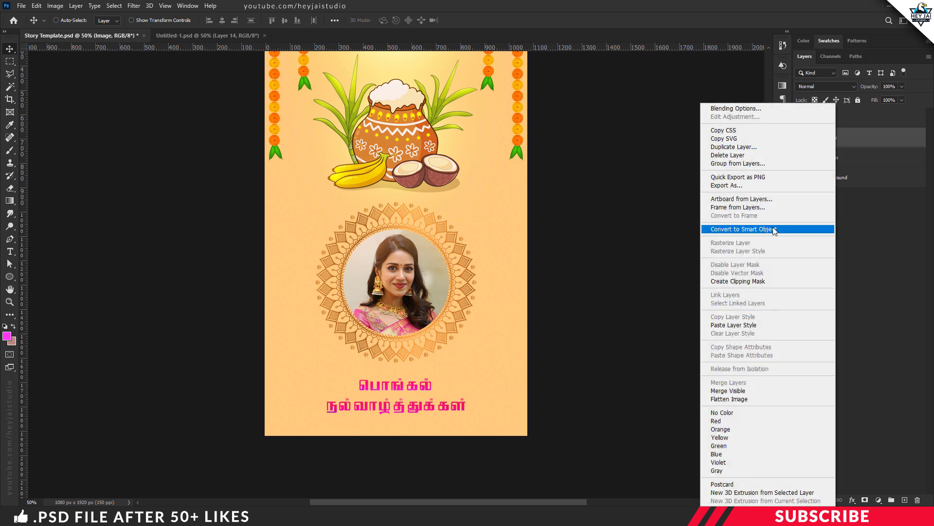
pyautogui.click(775, 231)
pyautogui.click(841, 117)
pyautogui.rightClick(841, 117)
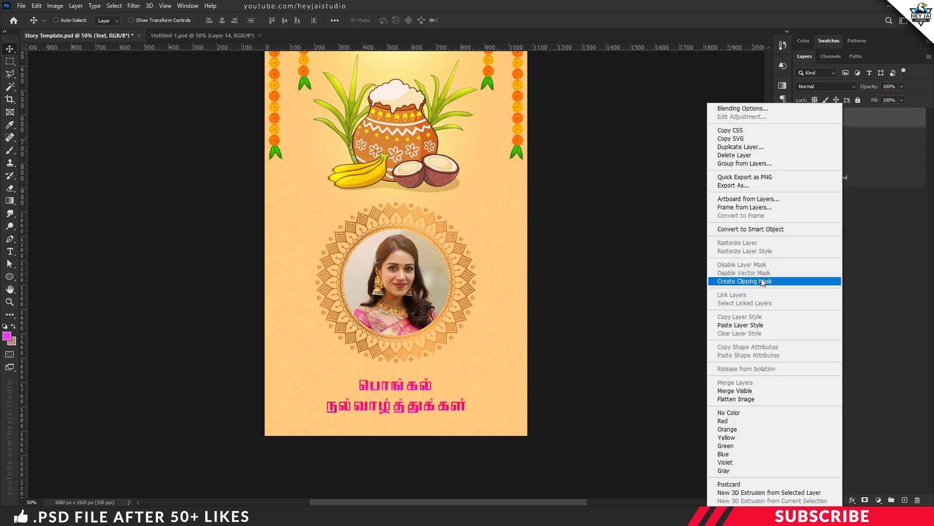
pyautogui.click(783, 230)
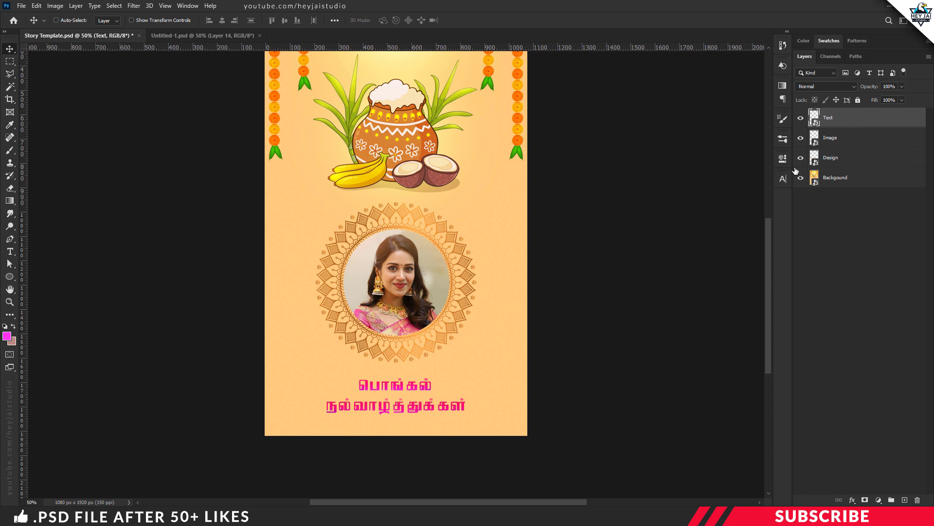
# Show the Timeline and create a video timeline from the document's layers.
pyautogui.hotkey('ctrl', '-')
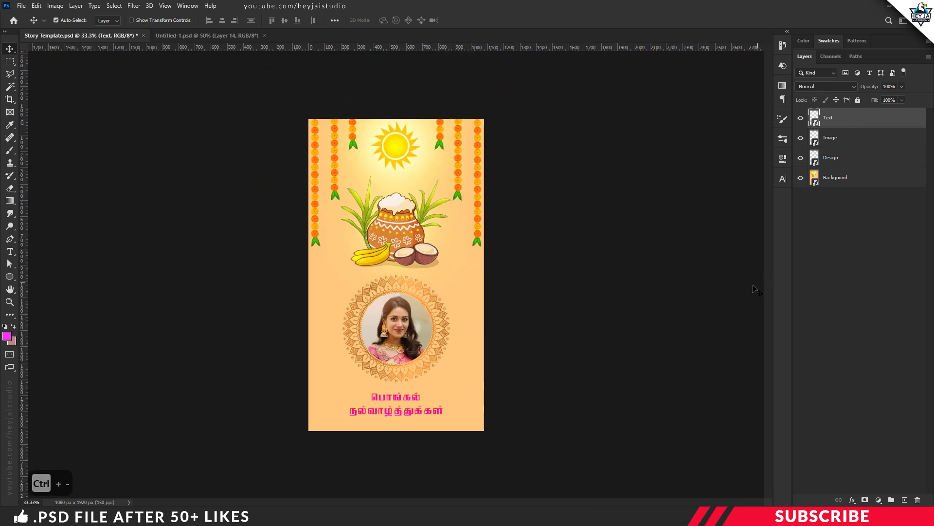
pyautogui.click(188, 6)
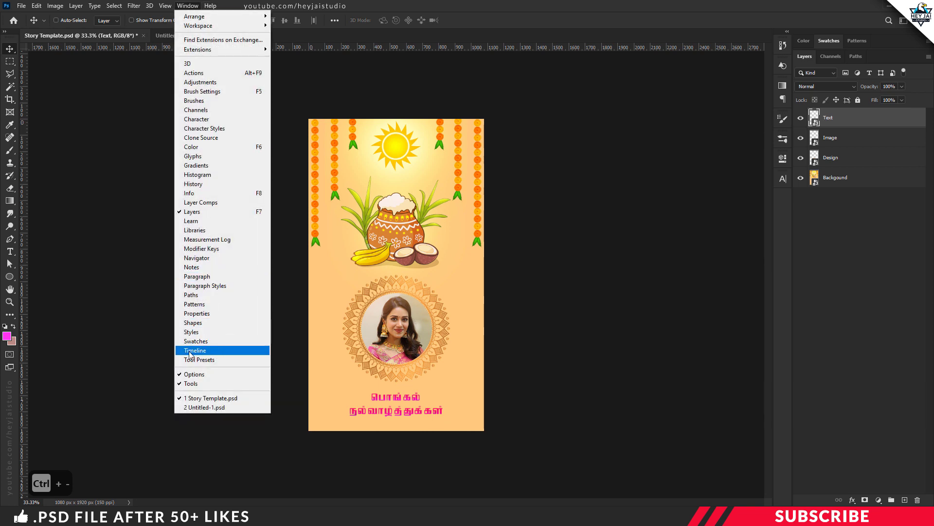
pyautogui.click(210, 350)
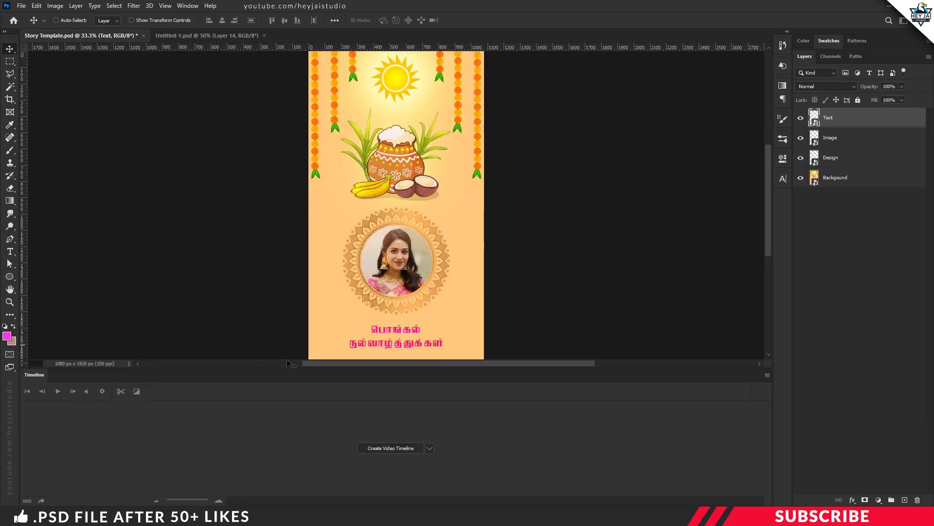
pyautogui.click(381, 448)
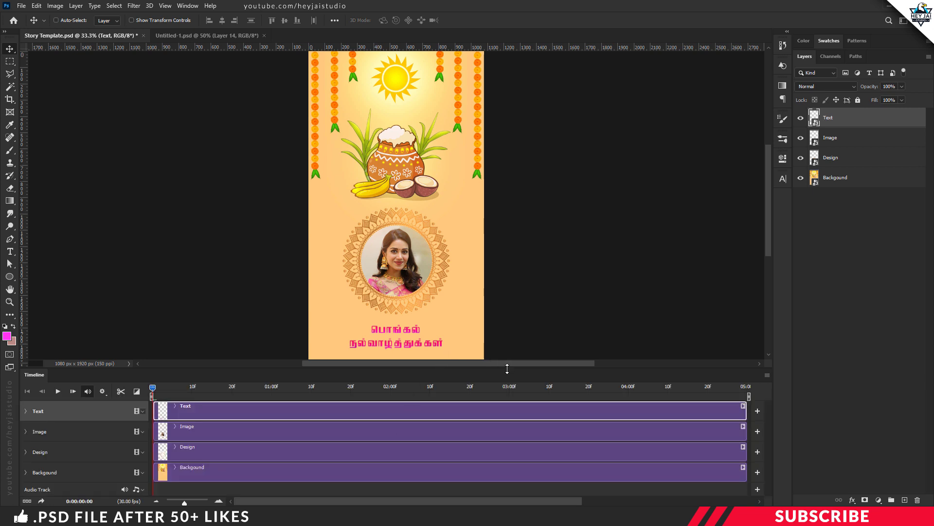
# Extend the Backgound clip's duration to 08:00f on the timeline.
pyautogui.hotkey('ctrl', '-')
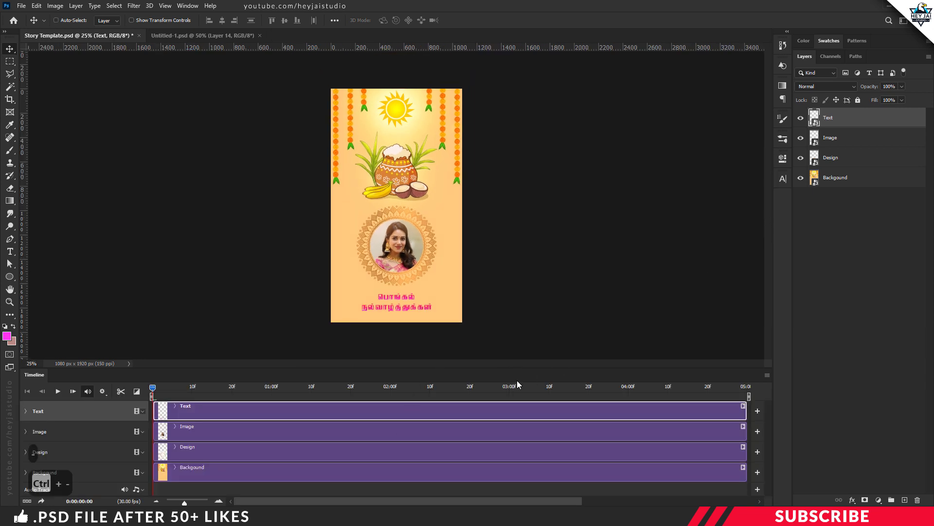
pyautogui.moveTo(492, 369); pyautogui.dragTo(492, 354)
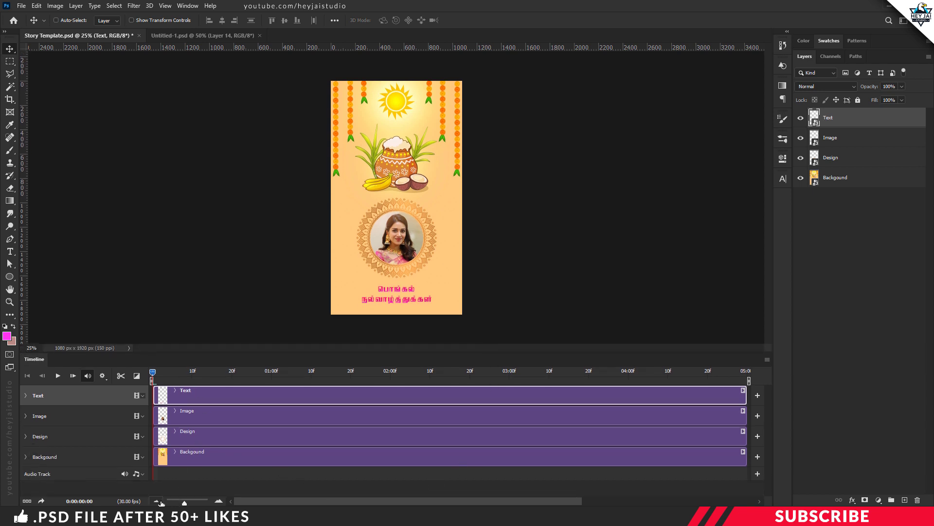
pyautogui.click(156, 501)
pyautogui.click(156, 501)
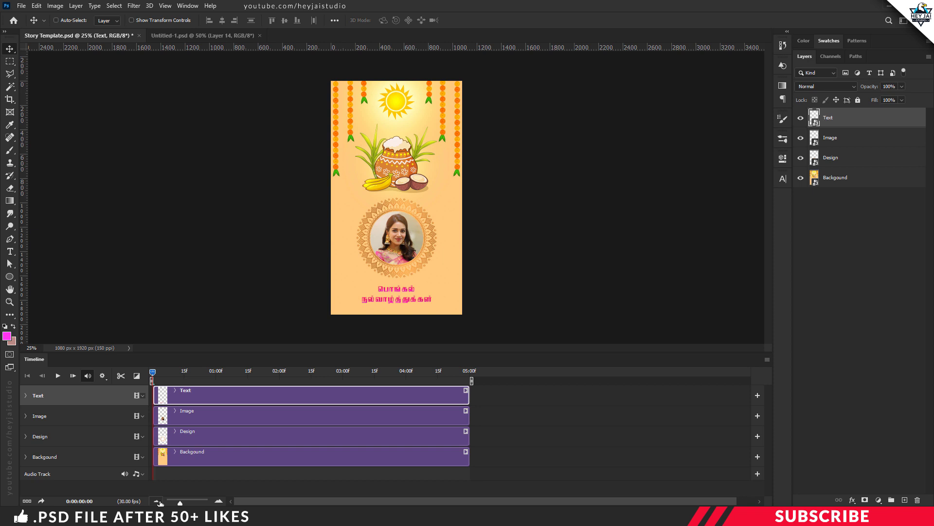
pyautogui.click(157, 501)
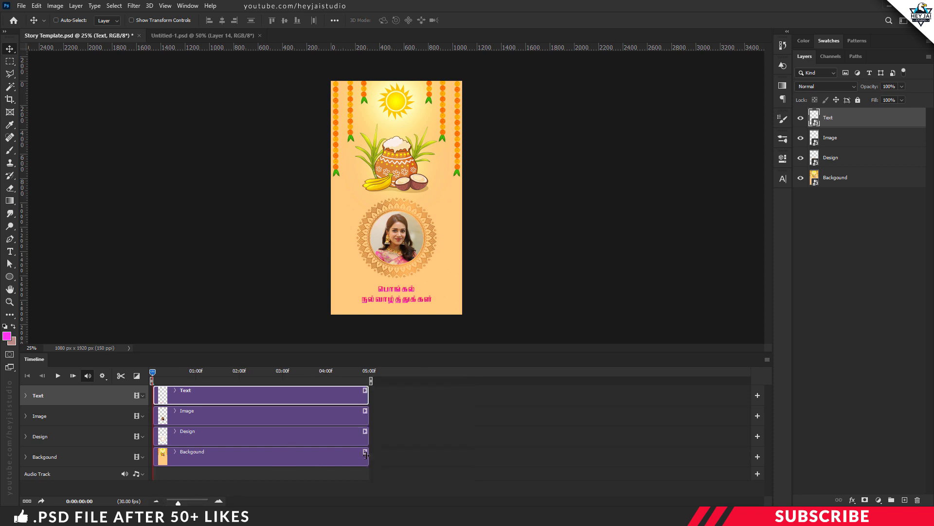
pyautogui.moveTo(369, 454); pyautogui.dragTo(502, 461)
pyautogui.moveTo(500, 462); pyautogui.dragTo(501, 459)
# Extend the Design, Image and Text clips to 08:00f so they end with the Backgound clip.
pyautogui.click(368, 439)
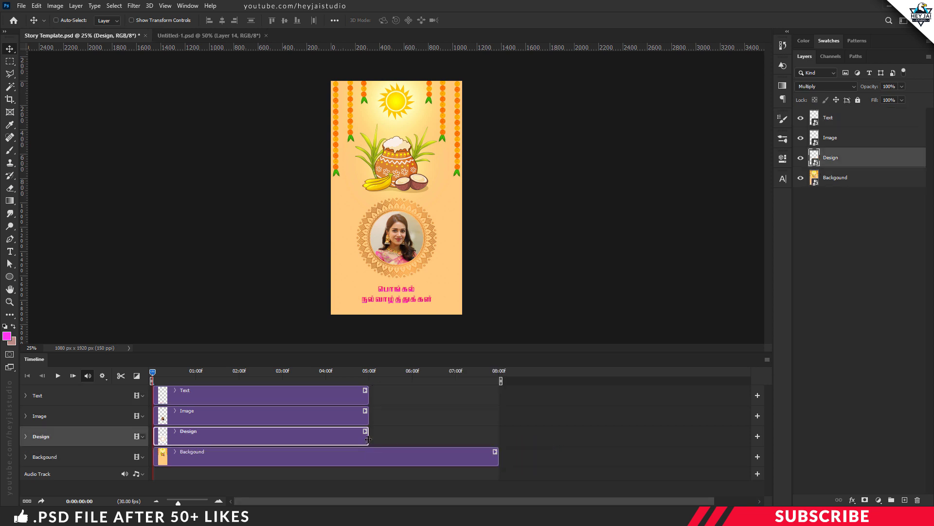
pyautogui.moveTo(369, 438); pyautogui.dragTo(498, 437)
pyautogui.moveTo(369, 414); pyautogui.dragTo(499, 414)
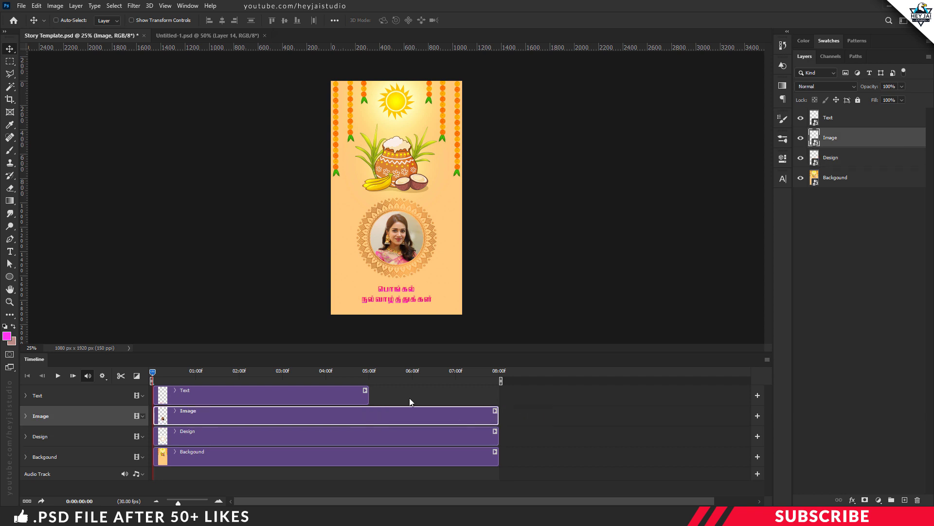
pyautogui.moveTo(369, 395); pyautogui.dragTo(499, 395)
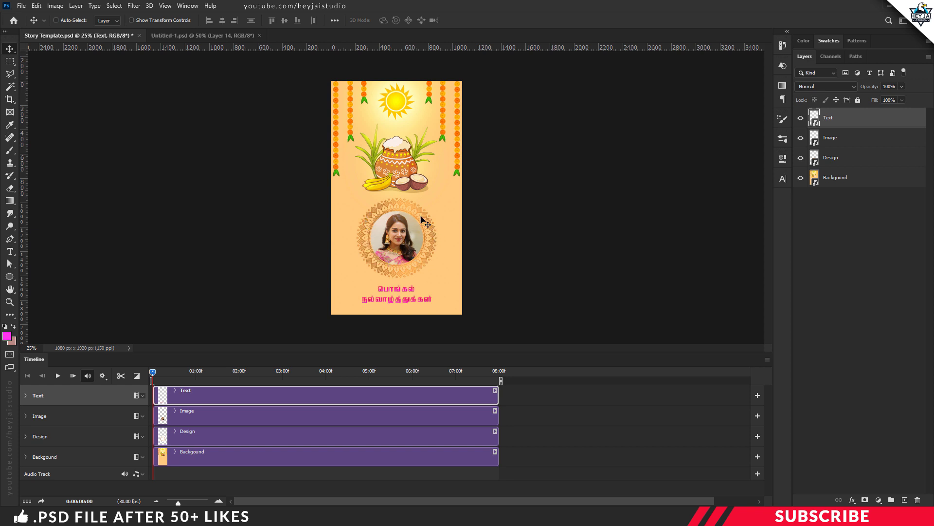
# Enable Transform keyframing on the Design clip with a first keyframe at the start of the timeline.
pyautogui.click(197, 436)
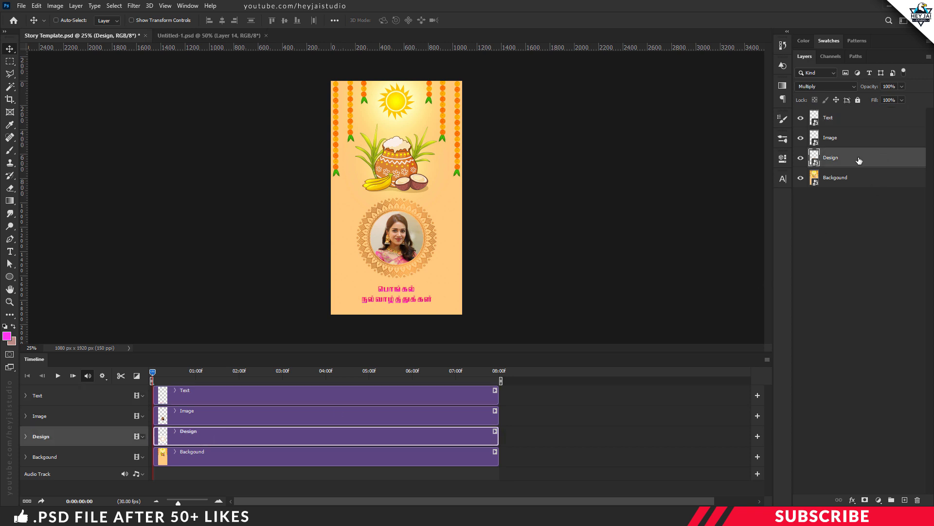
pyautogui.click(25, 437)
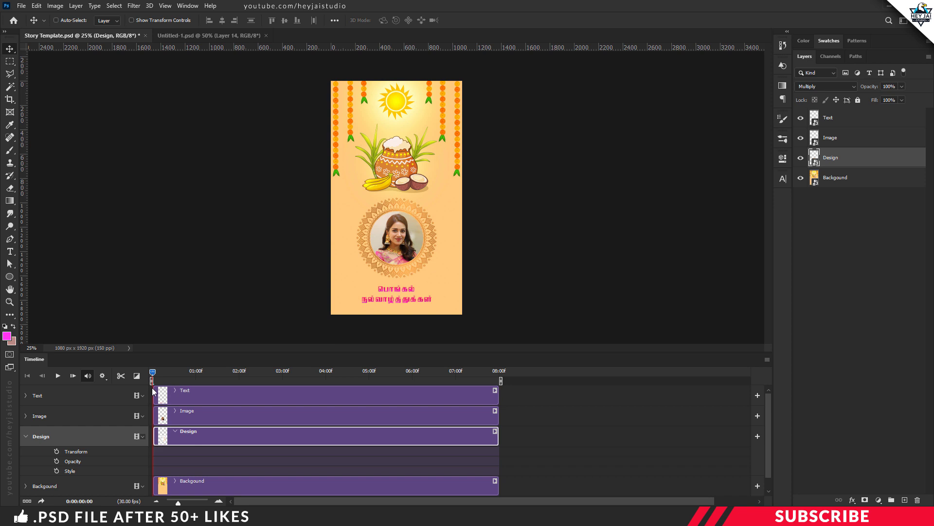
pyautogui.click(57, 450)
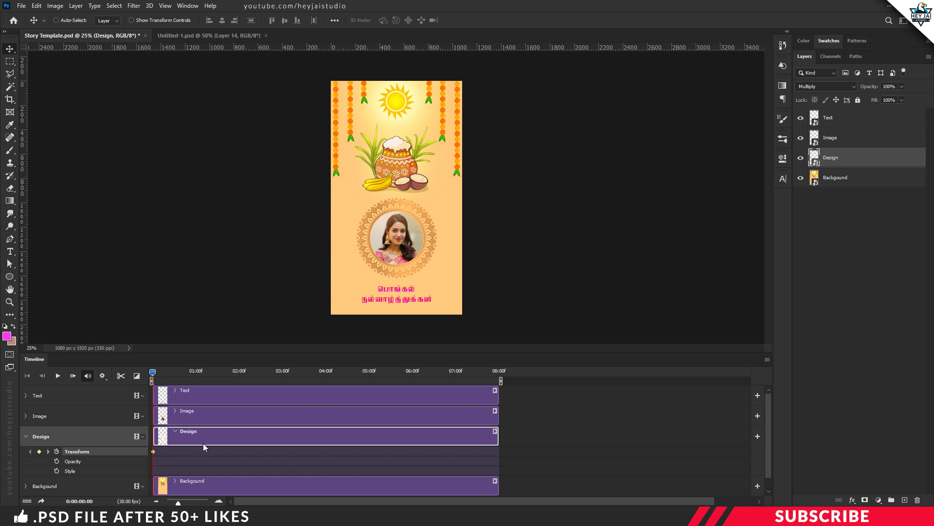
# Add a Transform keyframe to the Design clip at 0:00:01:29 with the mandala rotated to 90 degrees.
pyautogui.click(238, 372)
pyautogui.hotkey('ctrl', 't')
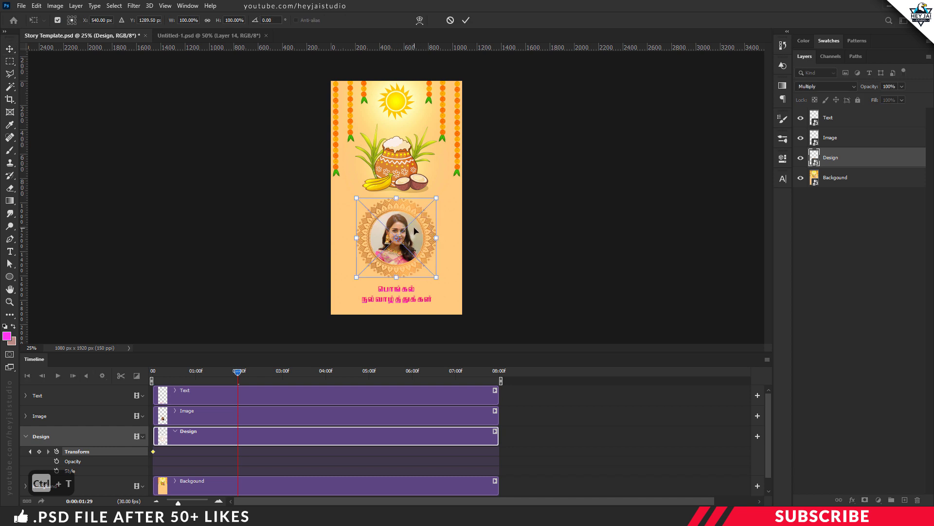
pyautogui.click(267, 20)
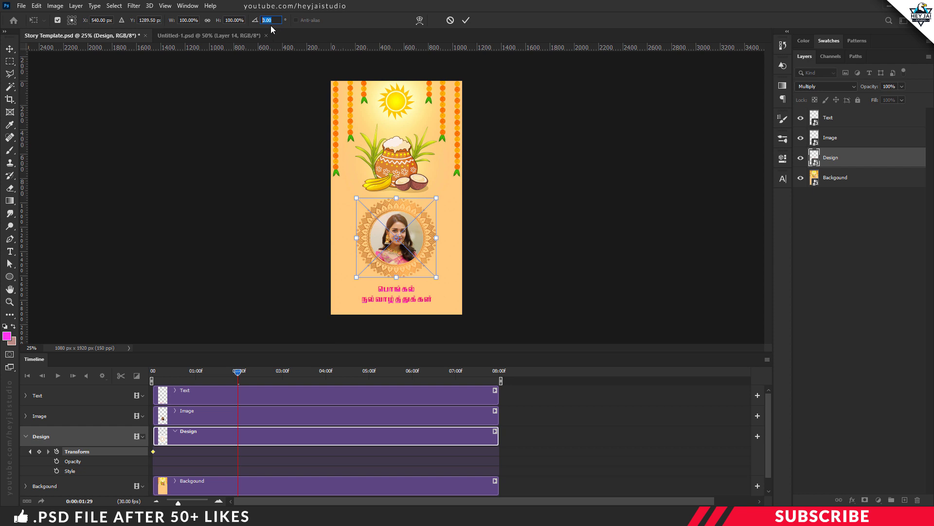
pyautogui.write('90')
pyautogui.press('Return')
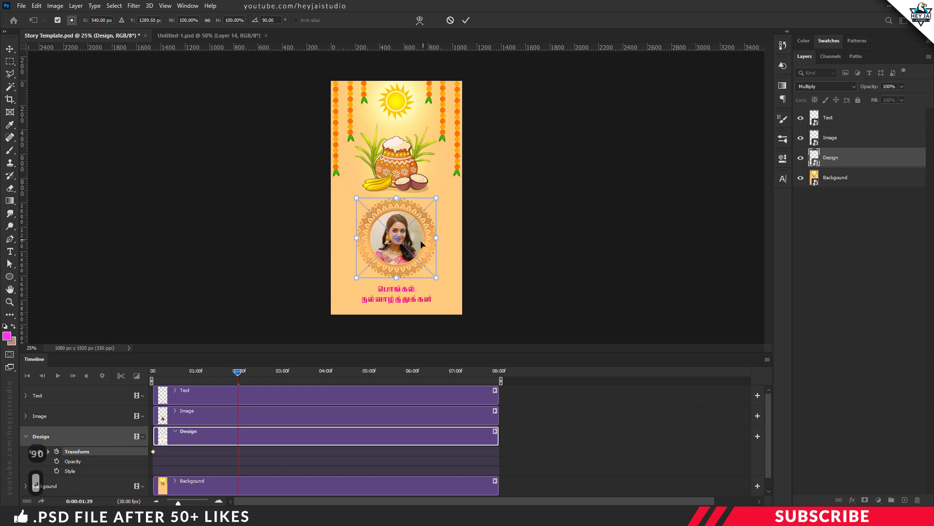
pyautogui.press('Return')
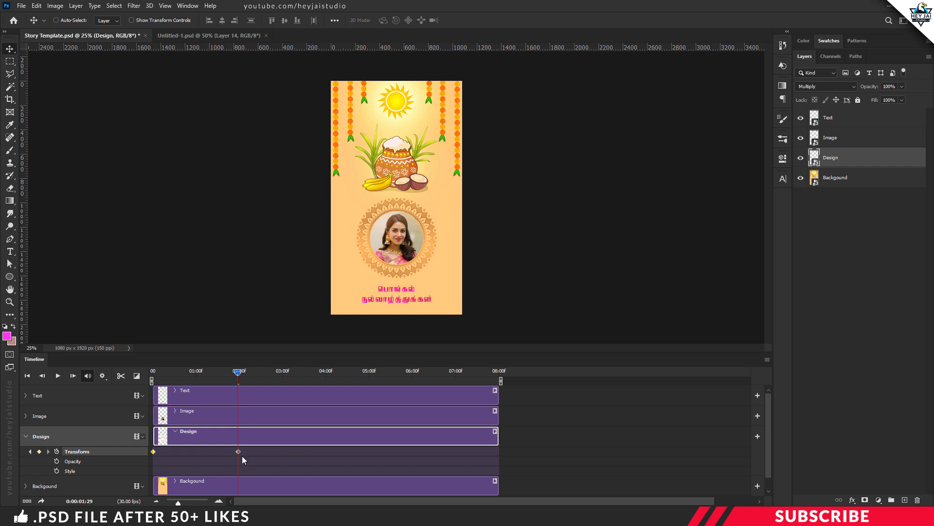
# Add a Transform keyframe to the Design clip at 0:00:03:29 with the mandala rotated to 180 degrees.
pyautogui.click(325, 372)
pyautogui.hotkey('ctrl', 't')
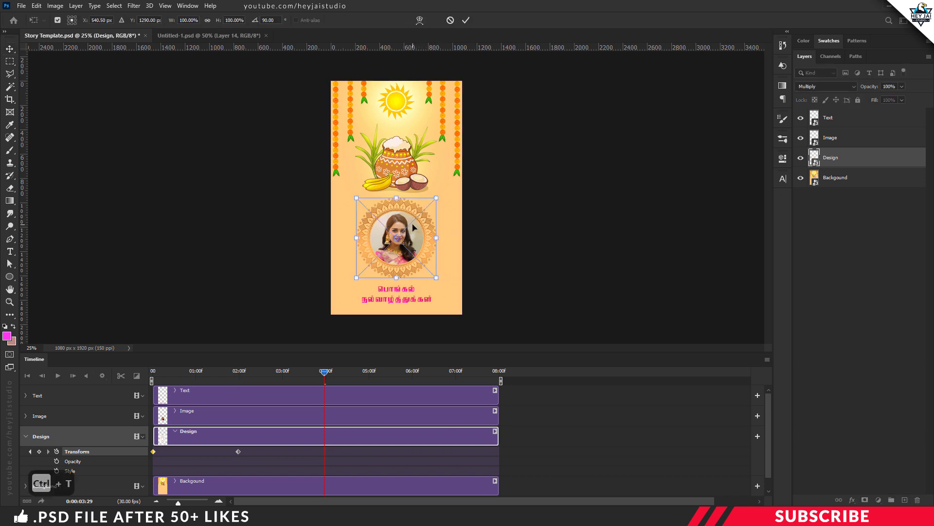
pyautogui.click(255, 22)
pyautogui.write('180')
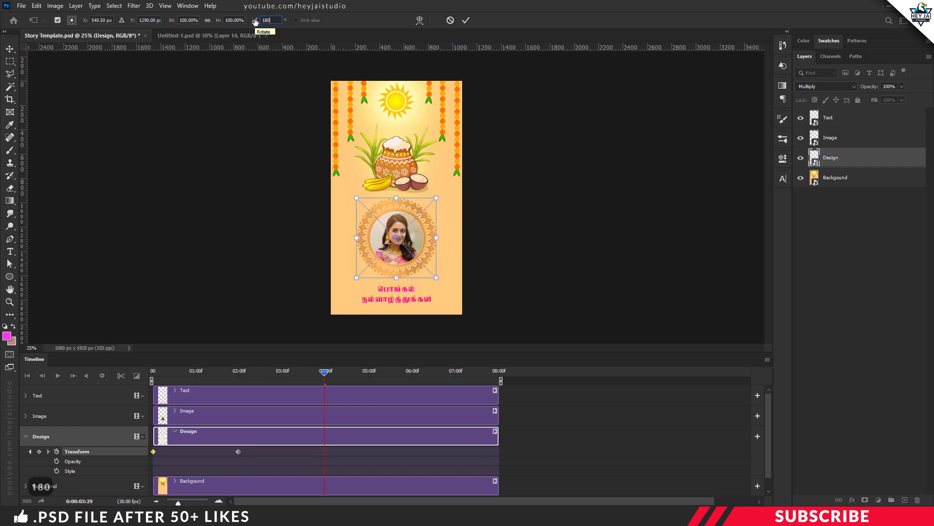
pyautogui.press('Return')
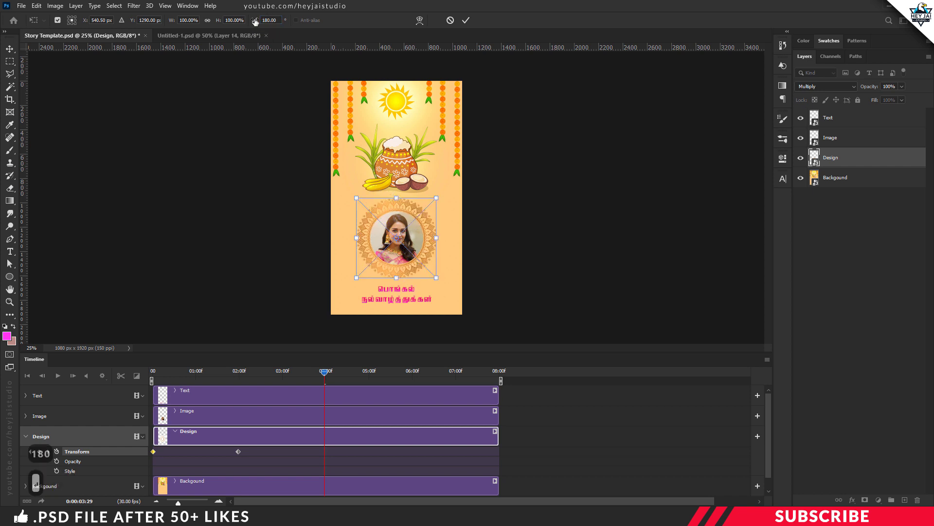
pyautogui.press('Return')
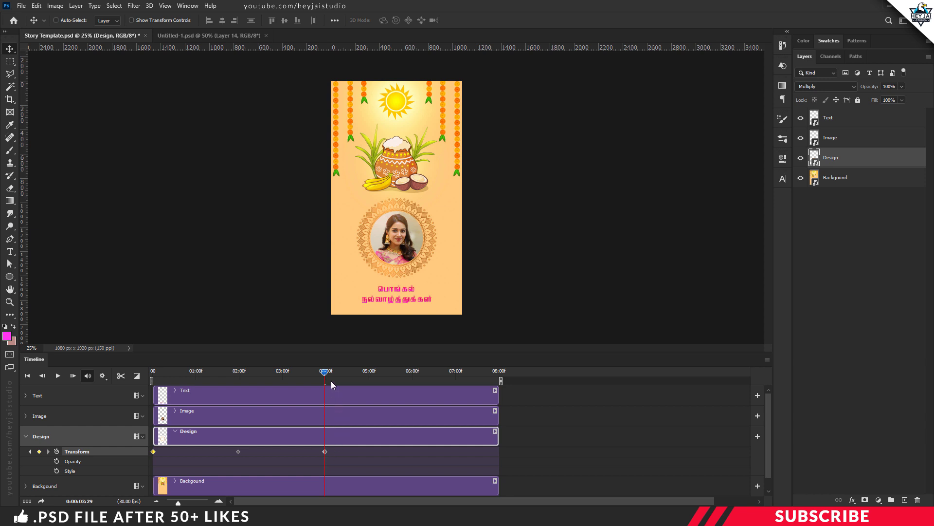
# Add a Transform keyframe to the Design clip at 0:00:06:01 with the mandala's rotation set to 90 degrees.
pyautogui.moveTo(326, 373); pyautogui.dragTo(369, 373)
pyautogui.hotkey('ctrl', 't')
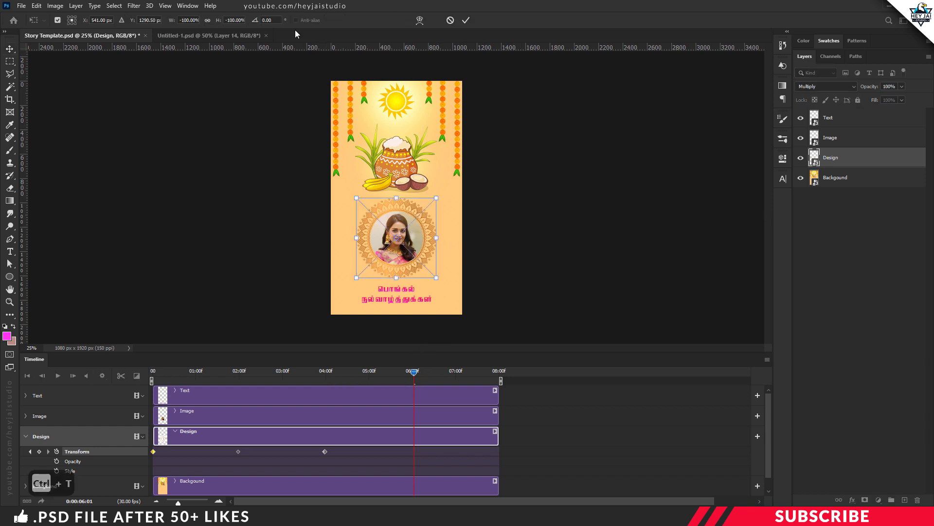
pyautogui.click(256, 22)
pyautogui.write('90')
pyautogui.press('Return')
pyautogui.press('Return')
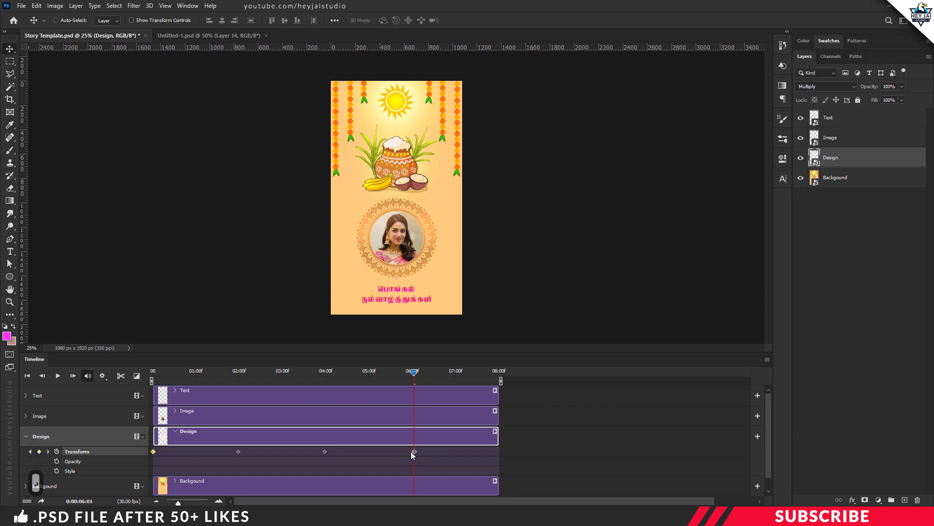
# Add a Transform keyframe to the Design clip at 0:00:07:29 with the mandala's rotation set to 0 degrees.
pyautogui.moveTo(412, 370); pyautogui.dragTo(500, 378)
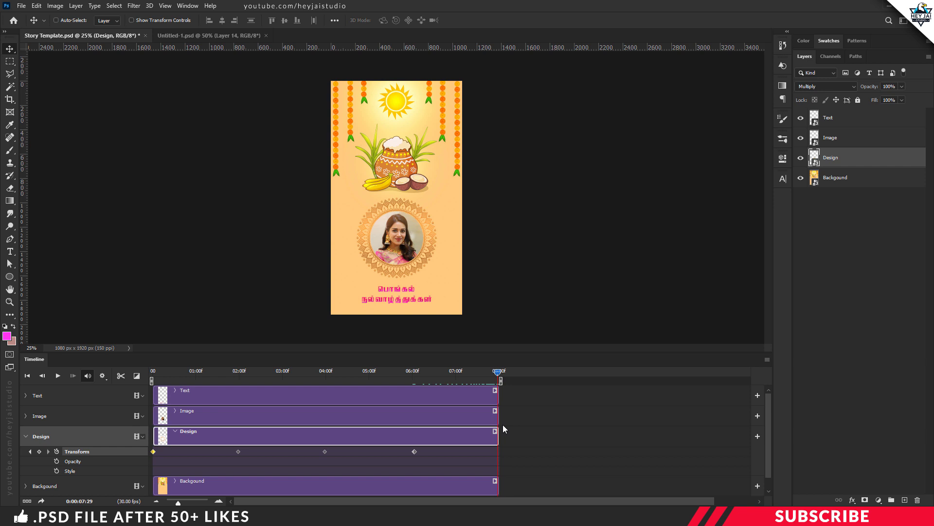
pyautogui.hotkey('ctrl', 't')
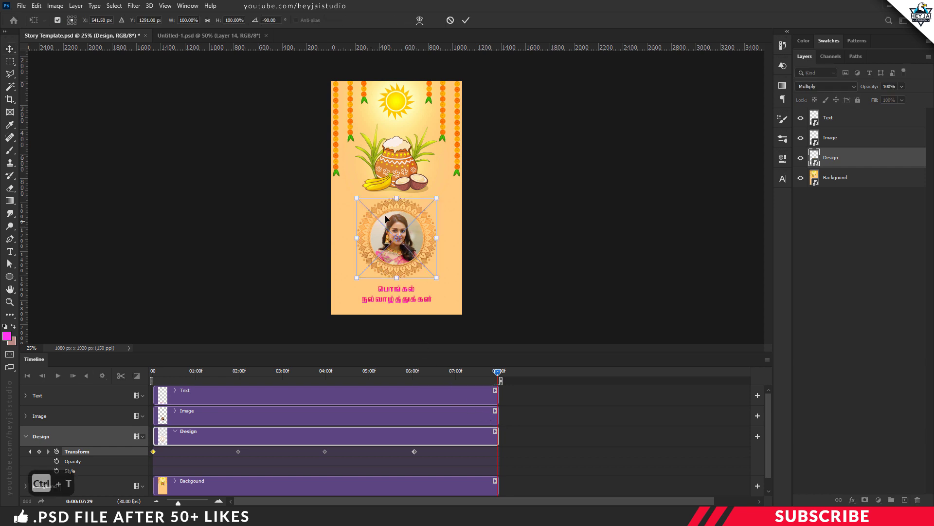
pyautogui.click(258, 20)
pyautogui.write('0')
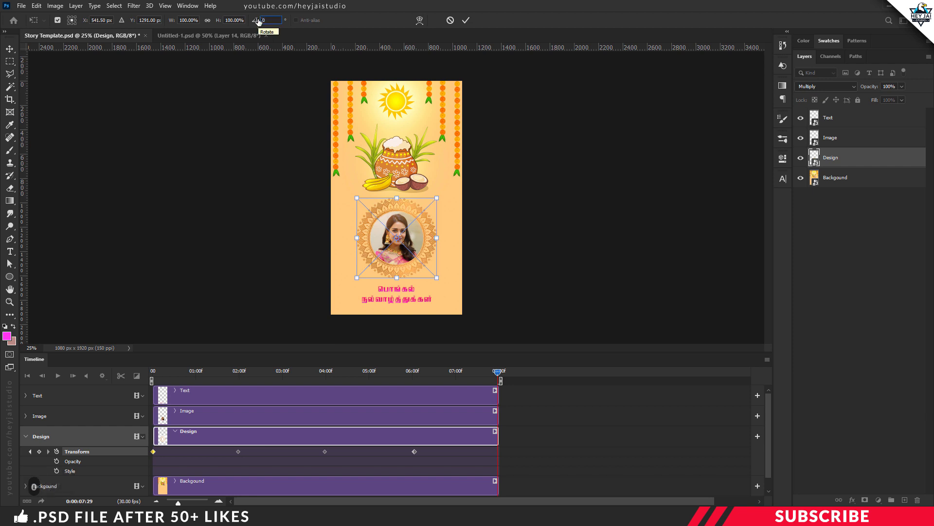
pyautogui.press('Return')
pyautogui.press('Return')
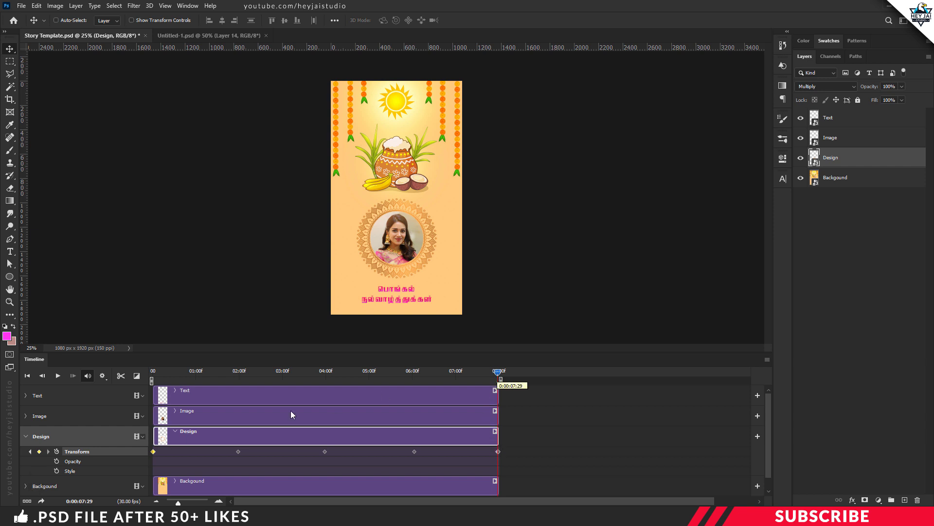
# Play the animation from the start of the timeline to check the mandala's rotation, and stop playback.
pyautogui.moveTo(496, 371); pyautogui.dragTo(130, 378)
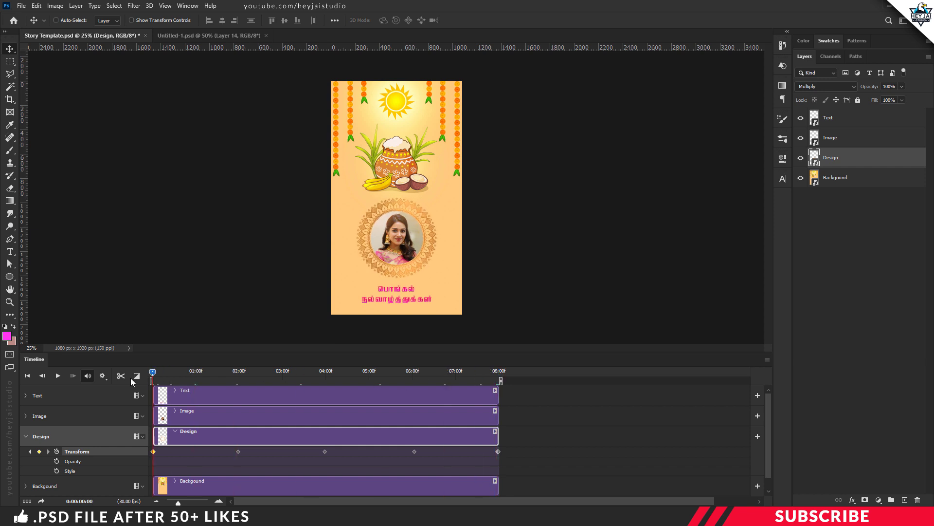
pyautogui.click(58, 376)
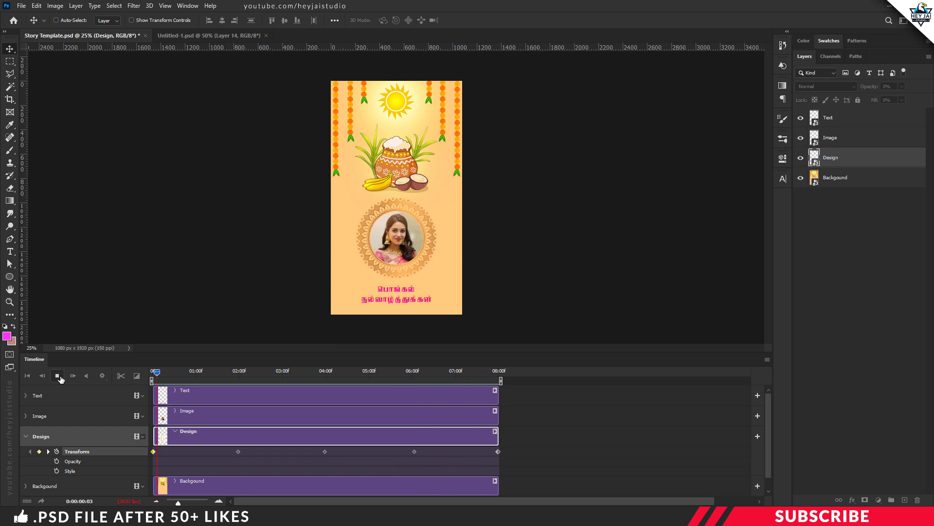
pyautogui.click(57, 375)
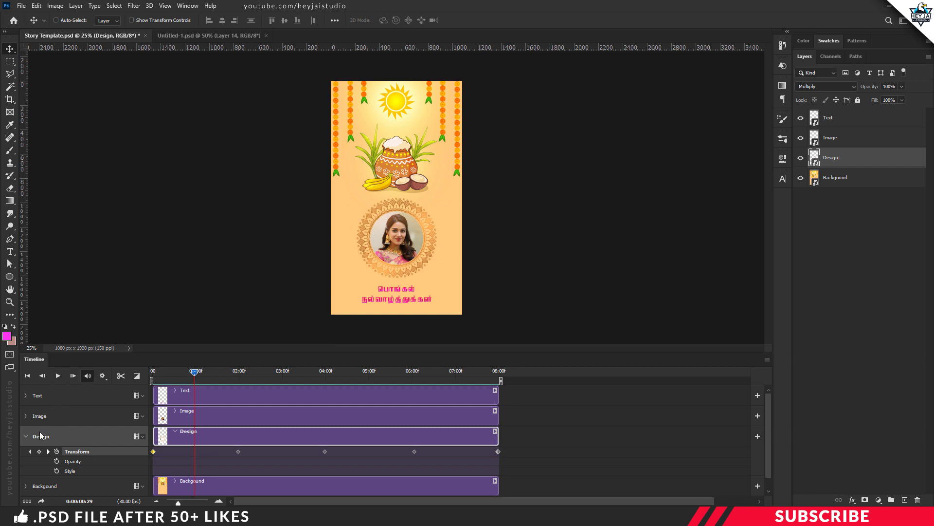
# Collapse the Design clip's keyframe properties and add the Track MP3 from the Project File folder to the audio track.
pyautogui.click(26, 436)
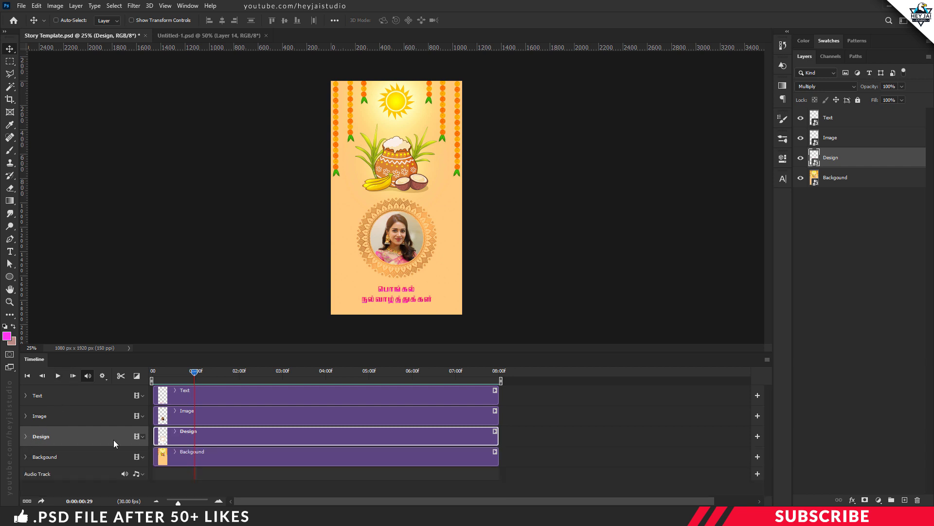
pyautogui.click(144, 475)
pyautogui.click(169, 416)
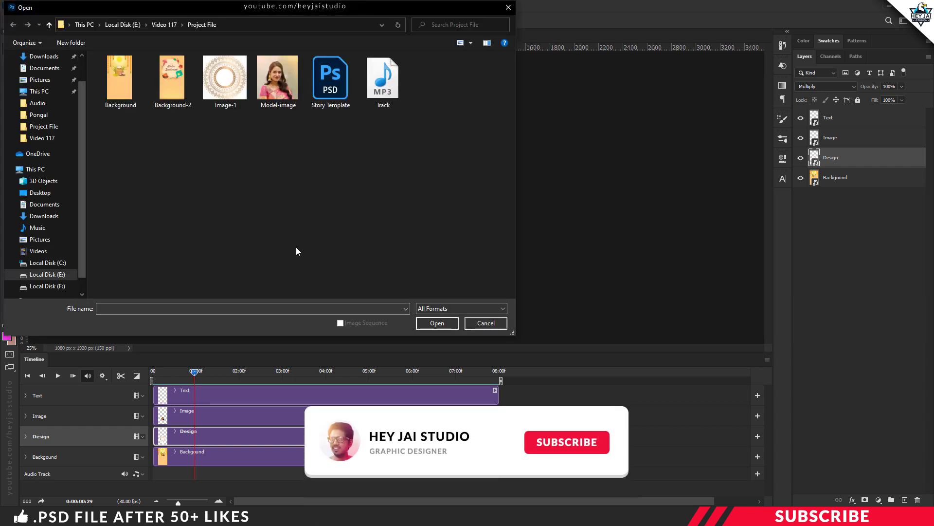
pyautogui.click(383, 87)
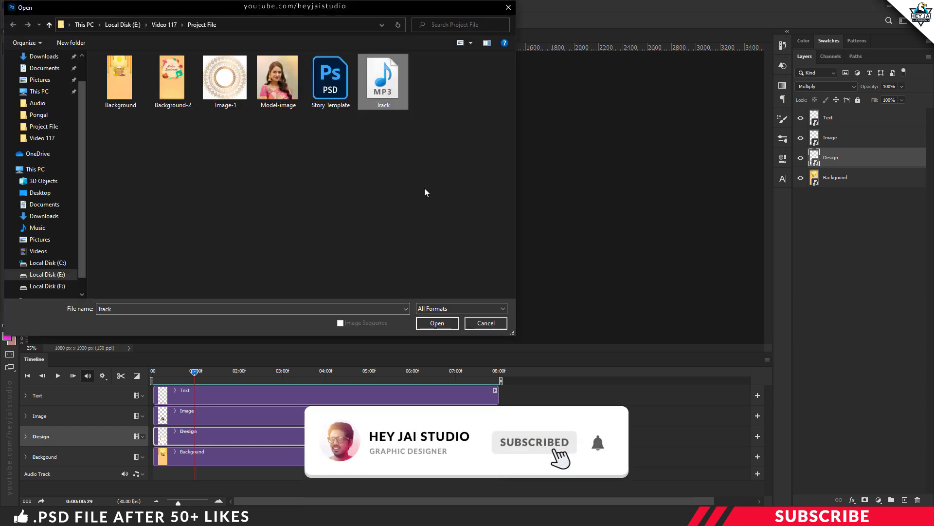
pyautogui.click(437, 323)
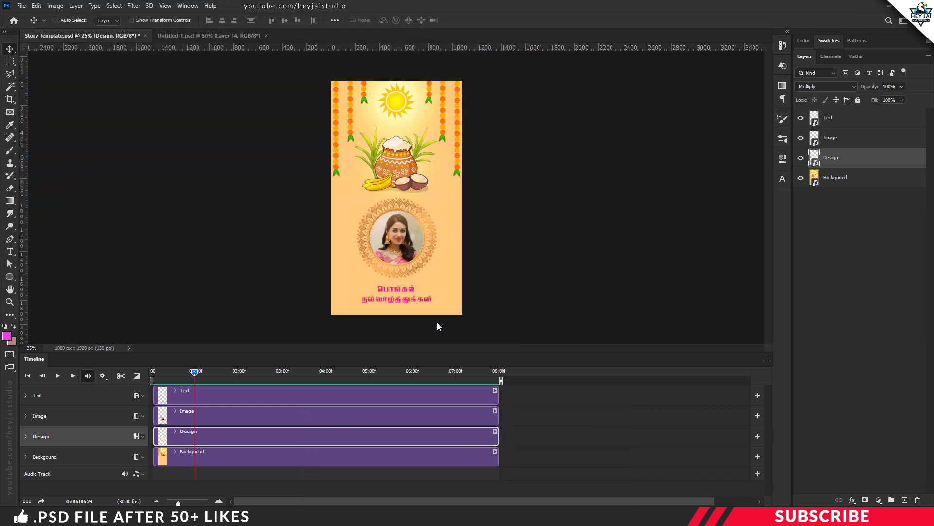